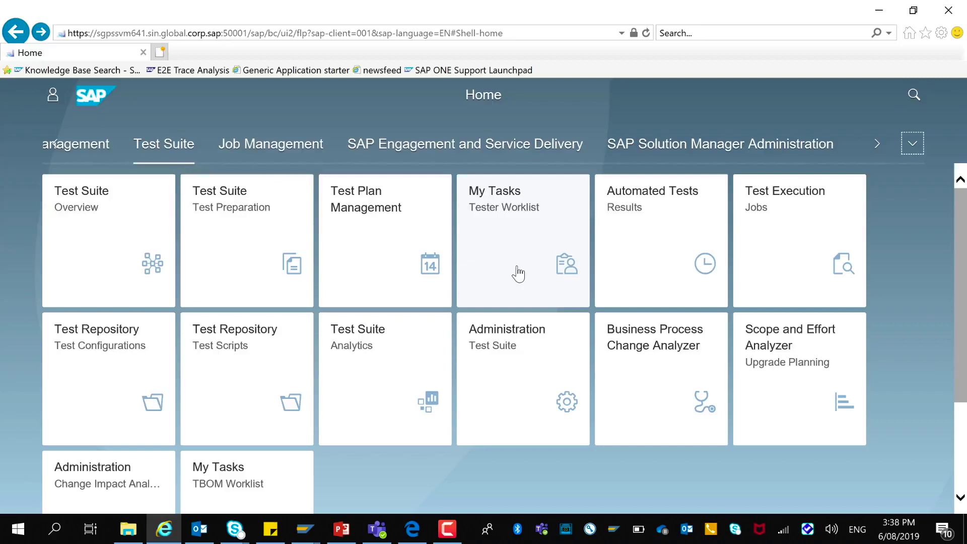
Step: Open the My Tasks – Tester Worklist tile to list the nine assigned test packages
click(506, 239)
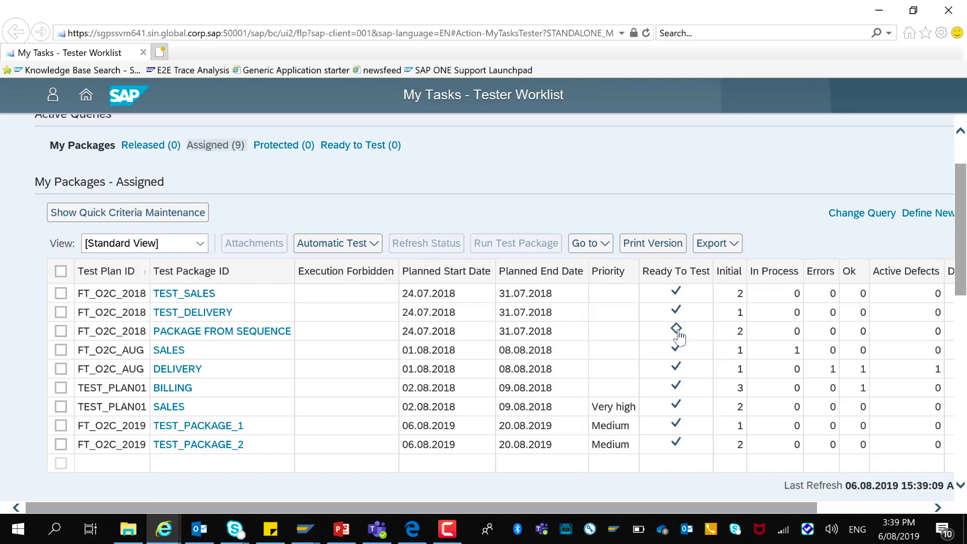
Step: Select TEST_PACKAGE_1 to load its test cases
click(61, 426)
scroll(11, 421, down, 1)
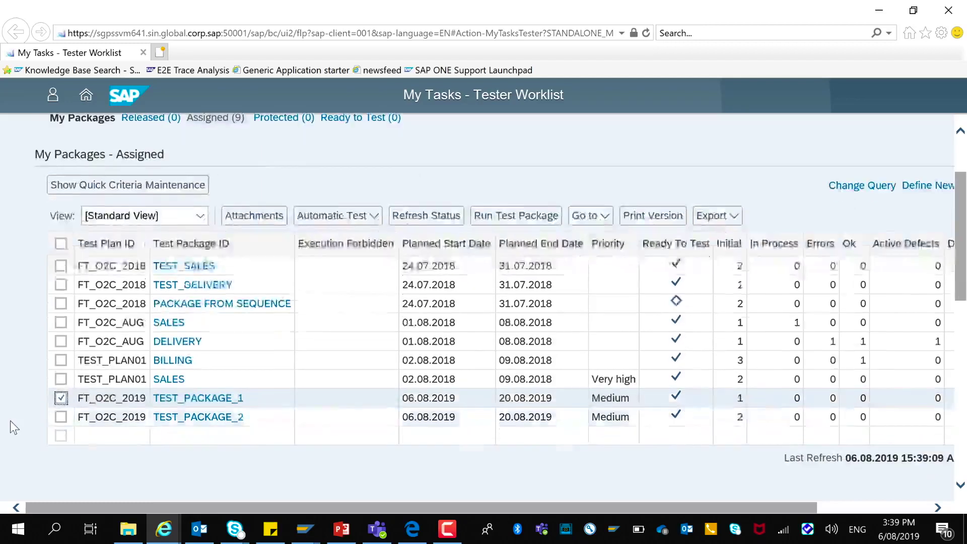
scroll(10, 421, down, 4)
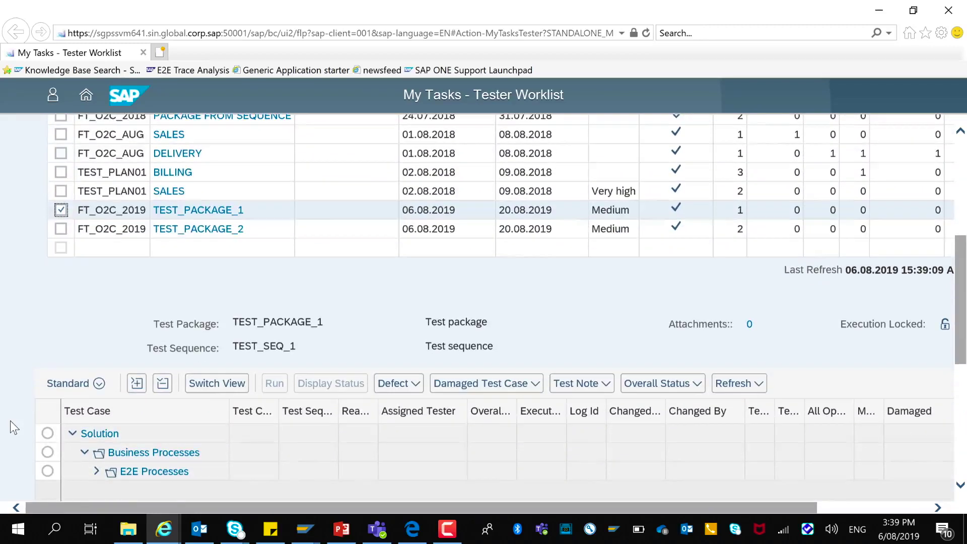
scroll(10, 421, down, 2)
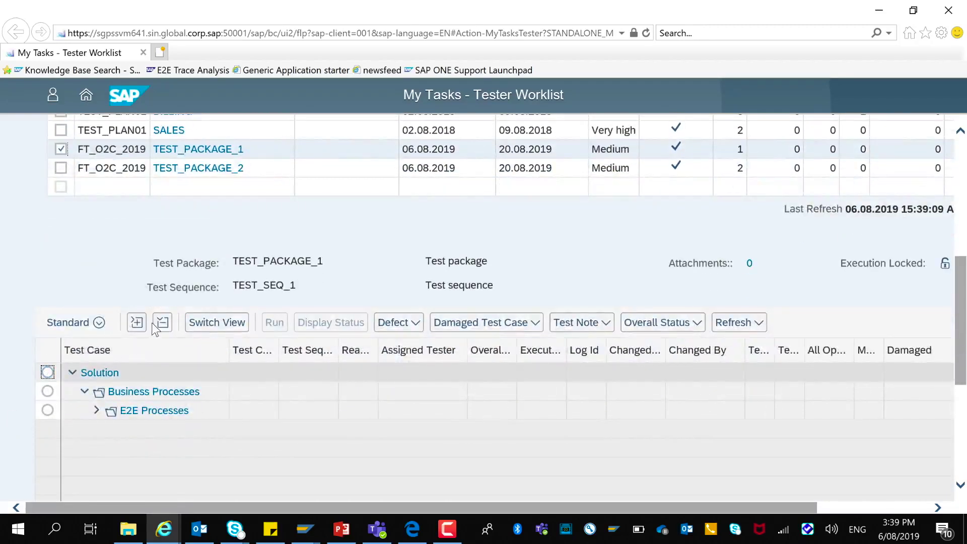
Step: Expand the whole test-case tree, then bring up the user profile panel
click(137, 326)
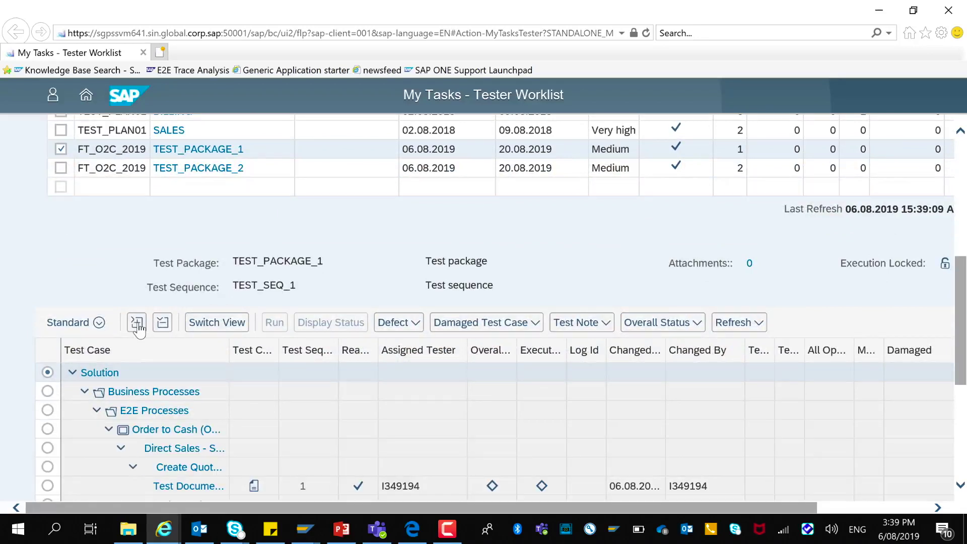
scroll(113, 264, down, 3)
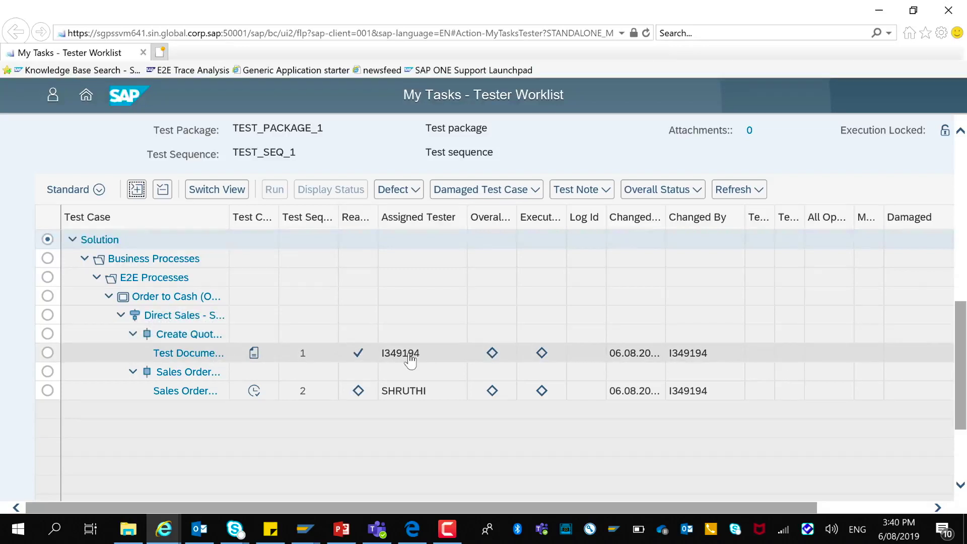
click(53, 104)
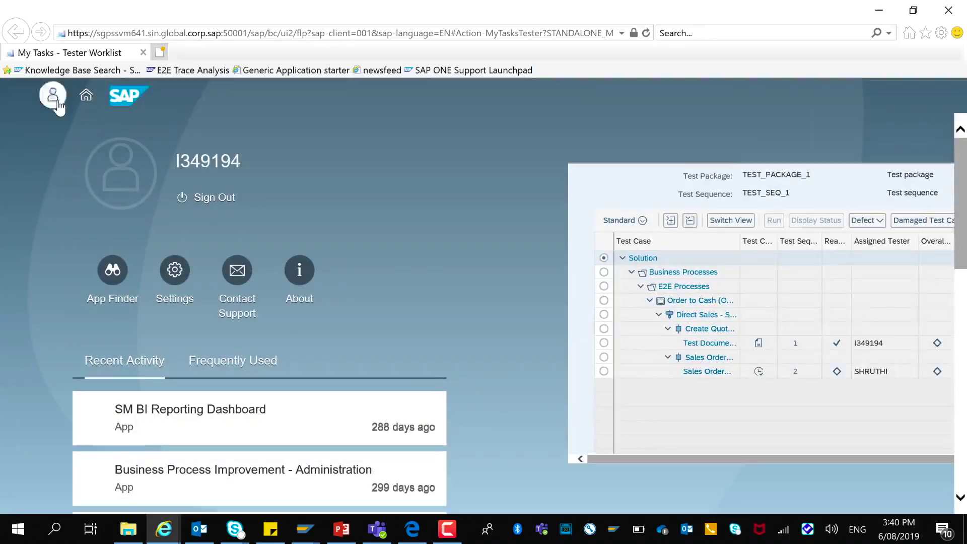
click(57, 103)
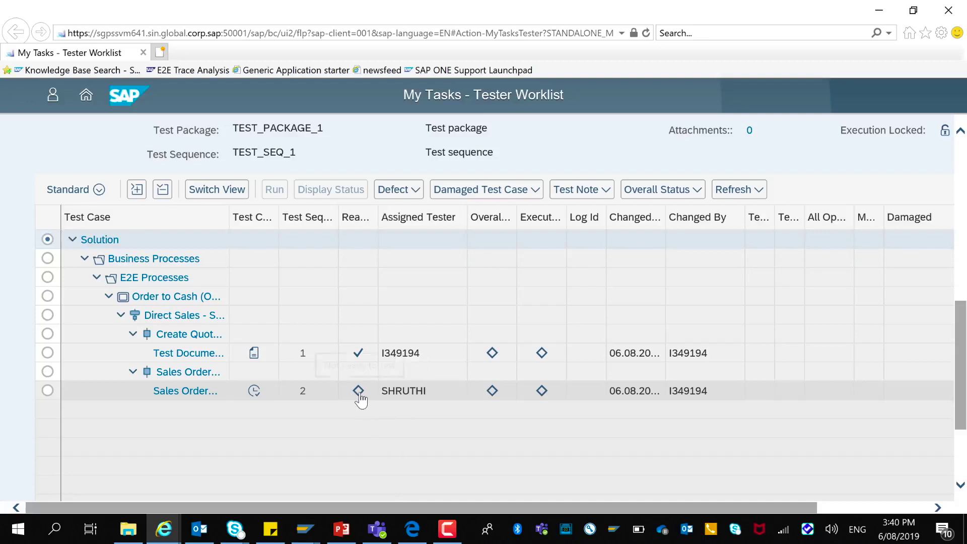
Step: Check the test-case status icons and scroll back up to the My Packages table
mouse_move(361, 400)
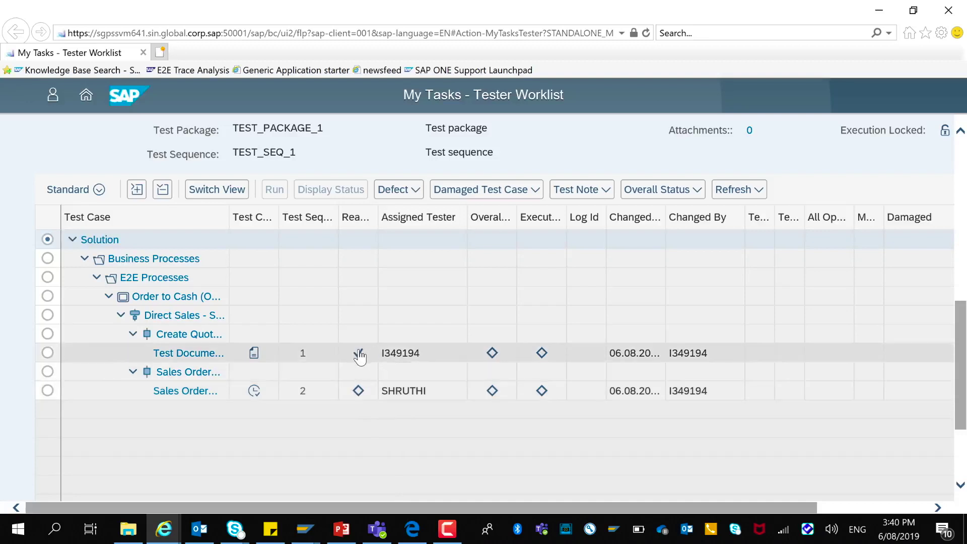
mouse_move(360, 356)
scroll(360, 356, down, 1)
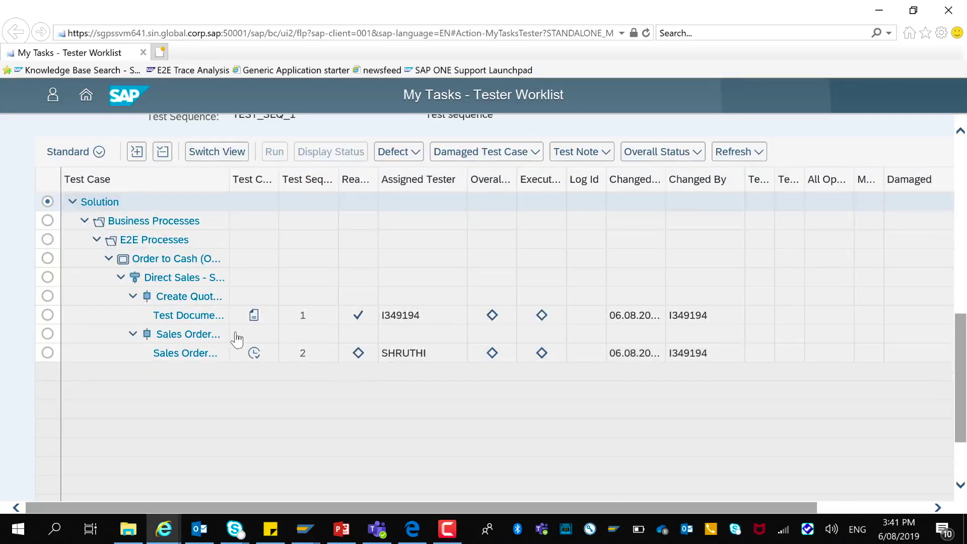
mouse_move(254, 326)
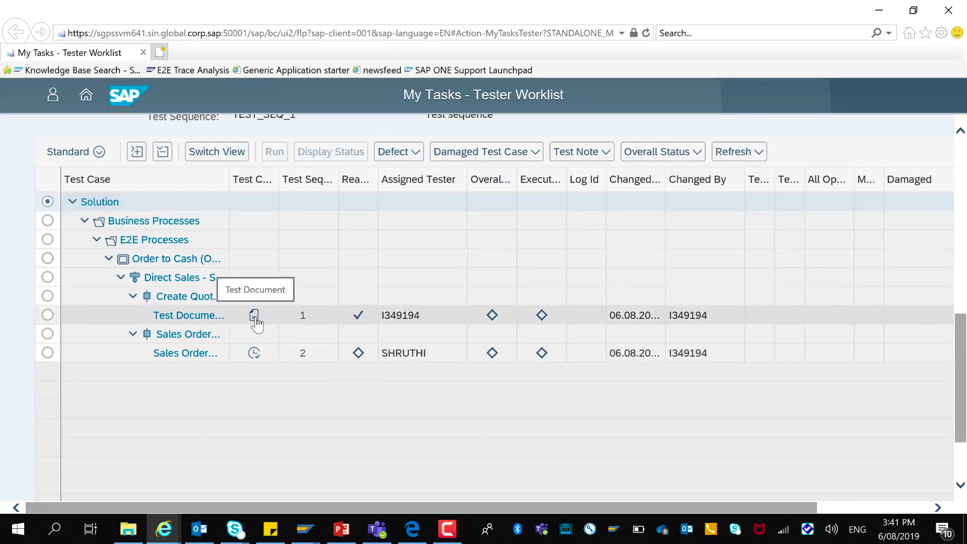
scroll(257, 324, up, 8)
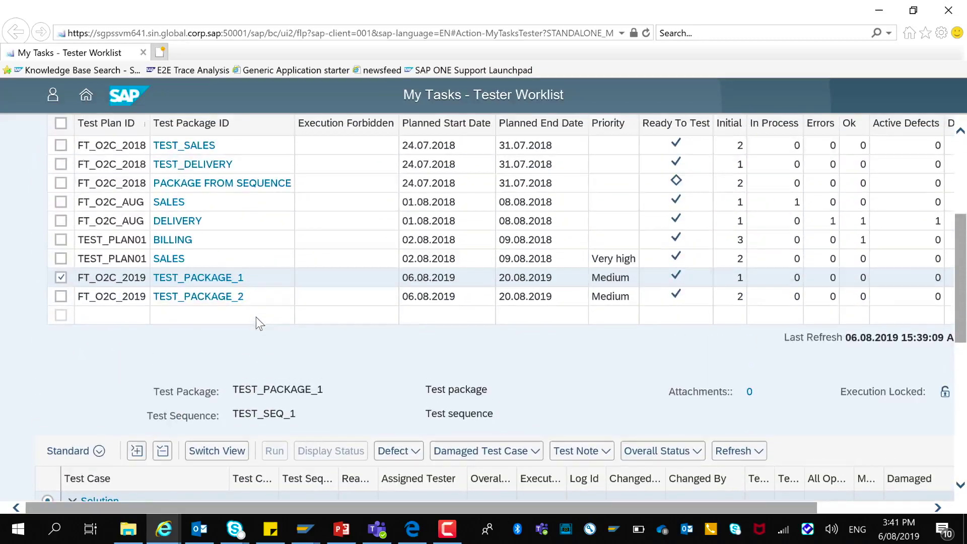
scroll(256, 323, up, 2)
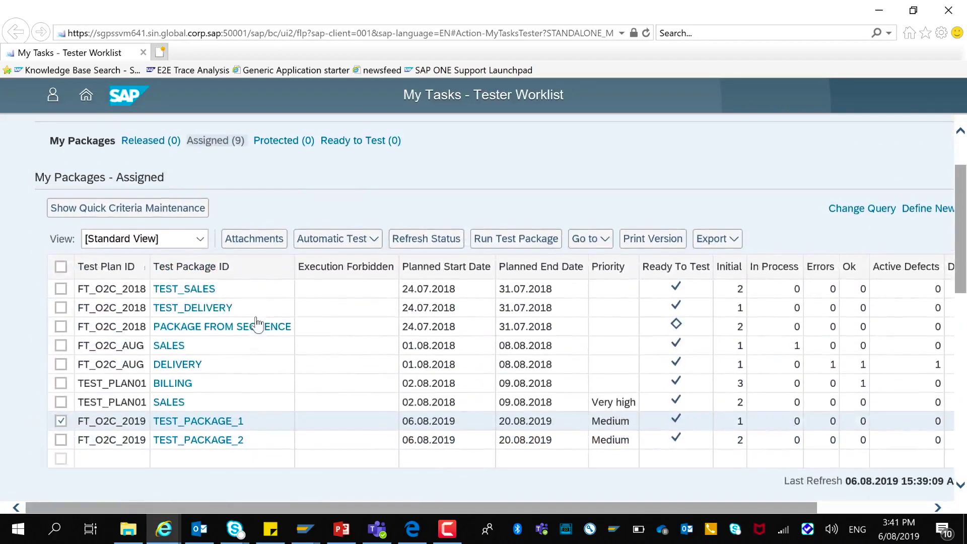
Step: Run TEST_PACKAGE_1's Test Document_Create_Quotation case and set its status to Being Processed
click(508, 247)
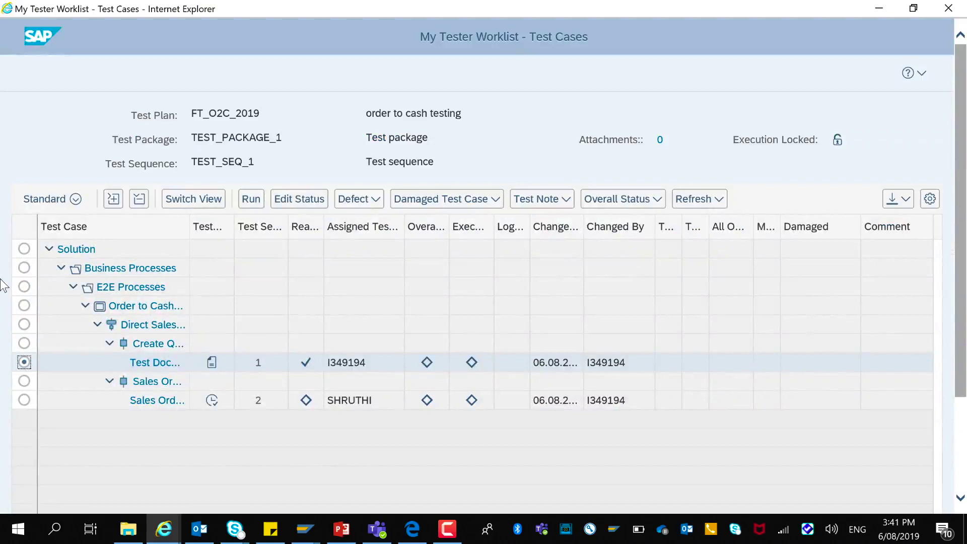
click(256, 200)
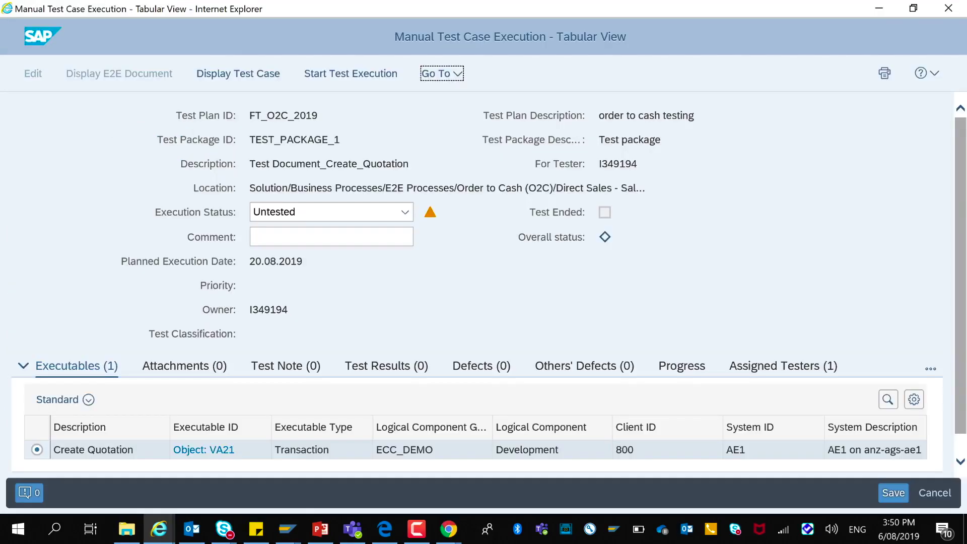
click(405, 212)
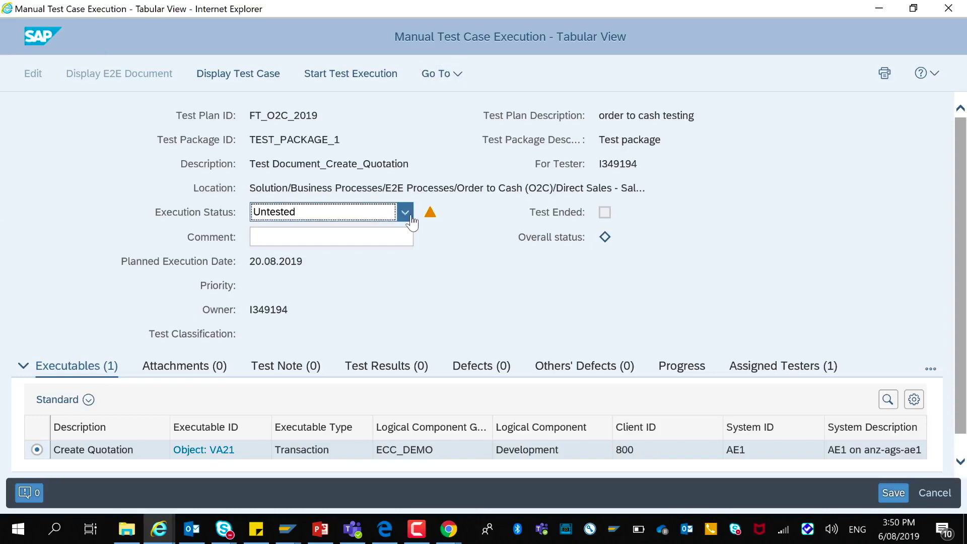
click(382, 256)
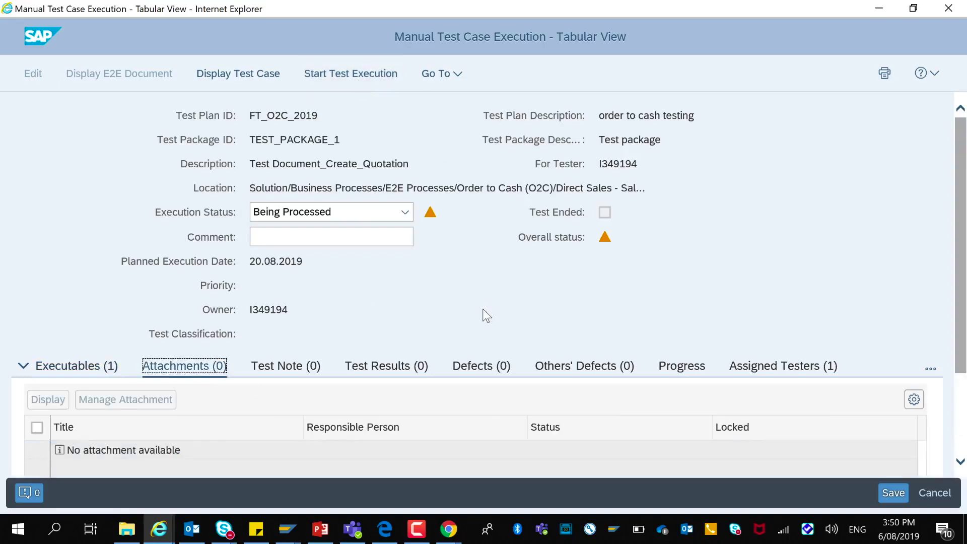
Step: Browse the Test Note, Test Results (Create options) and Defects tabs of the quotation test case
click(299, 367)
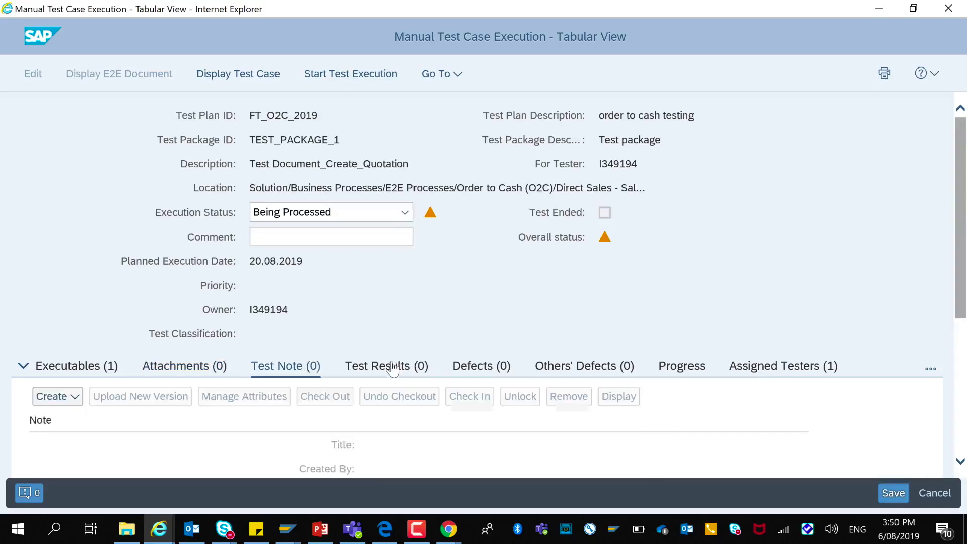
click(393, 371)
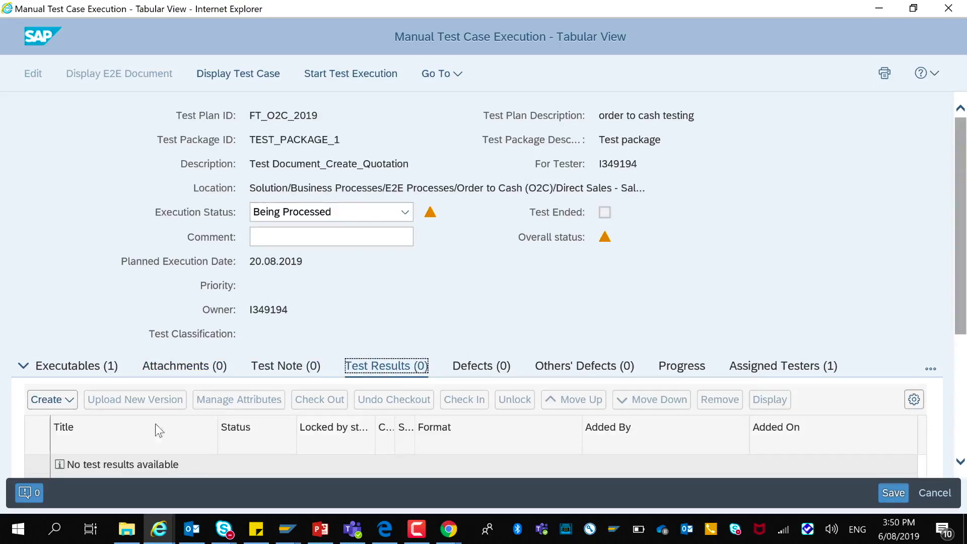
click(76, 412)
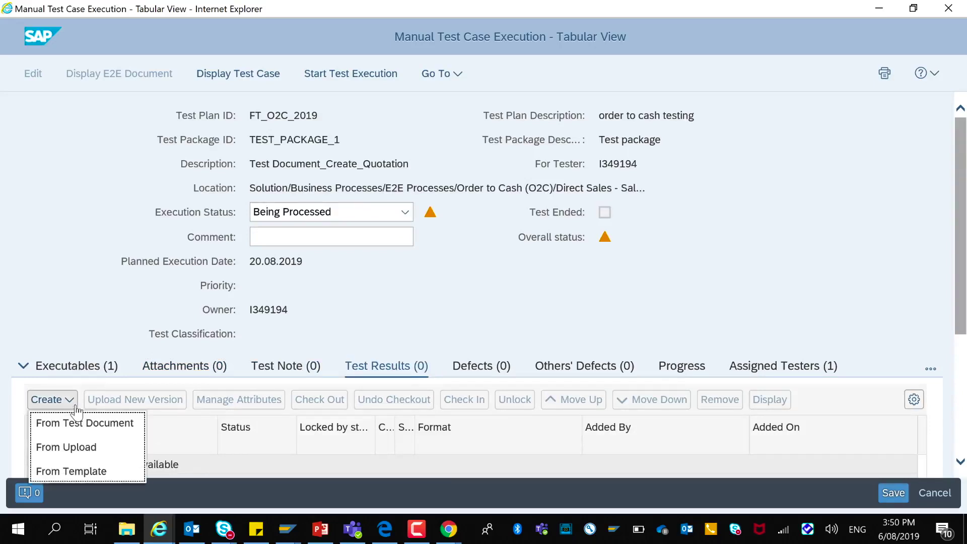
scroll(77, 412, down, 2)
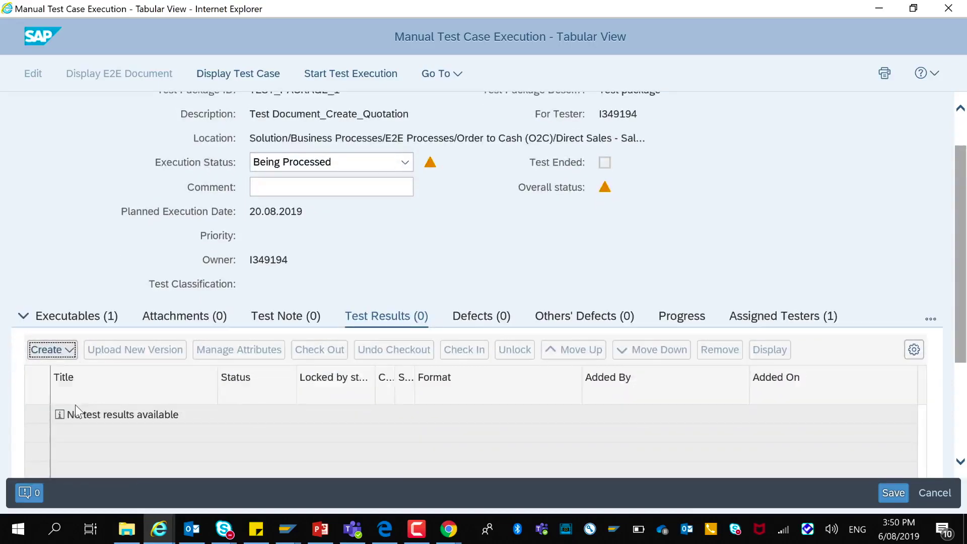
click(473, 317)
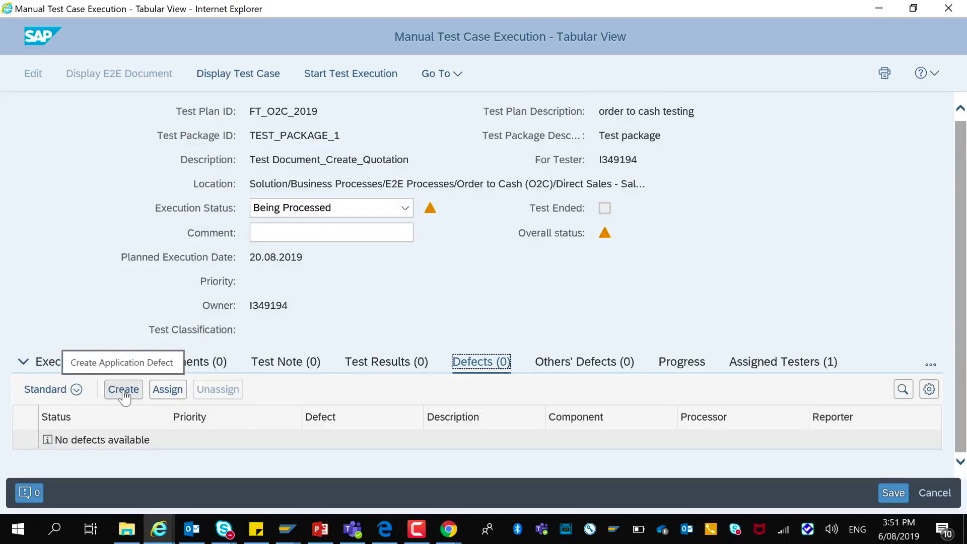
Step: Mark the execution Test Execution Successful with comment 'Test OK' and save it
click(404, 208)
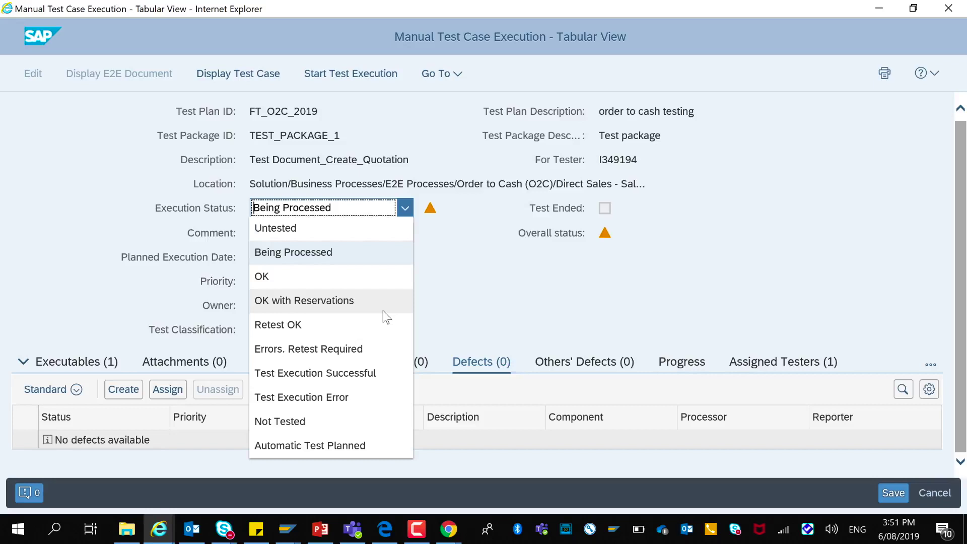
click(379, 375)
click(333, 236)
text(Test OK)
click(502, 297)
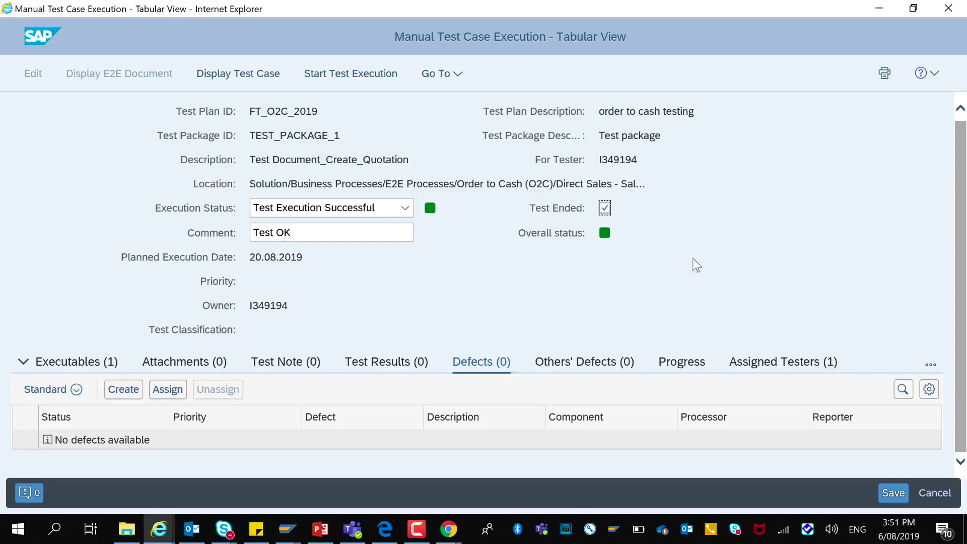
click(893, 494)
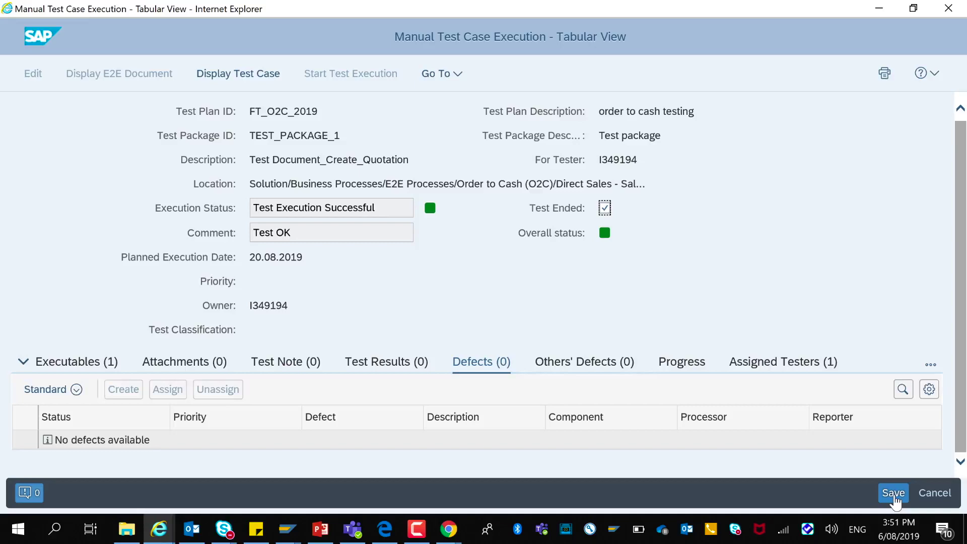
click(893, 494)
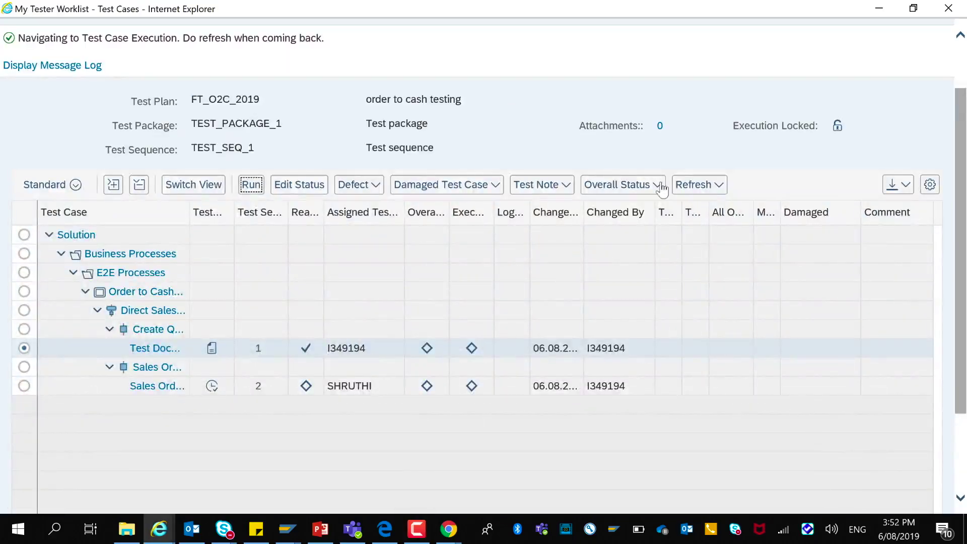
Step: Refresh only the Test Doc row's status, then return to the tester worklist
click(700, 186)
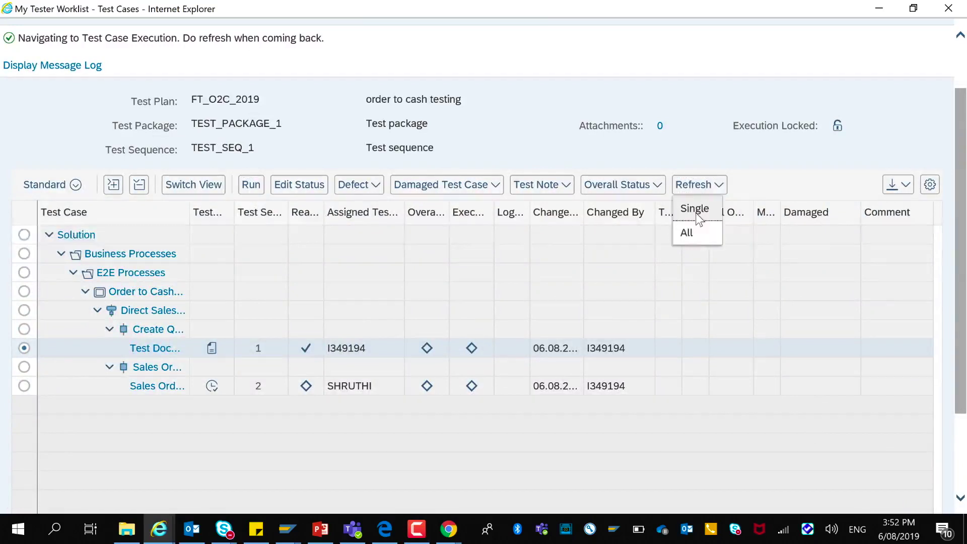
click(695, 209)
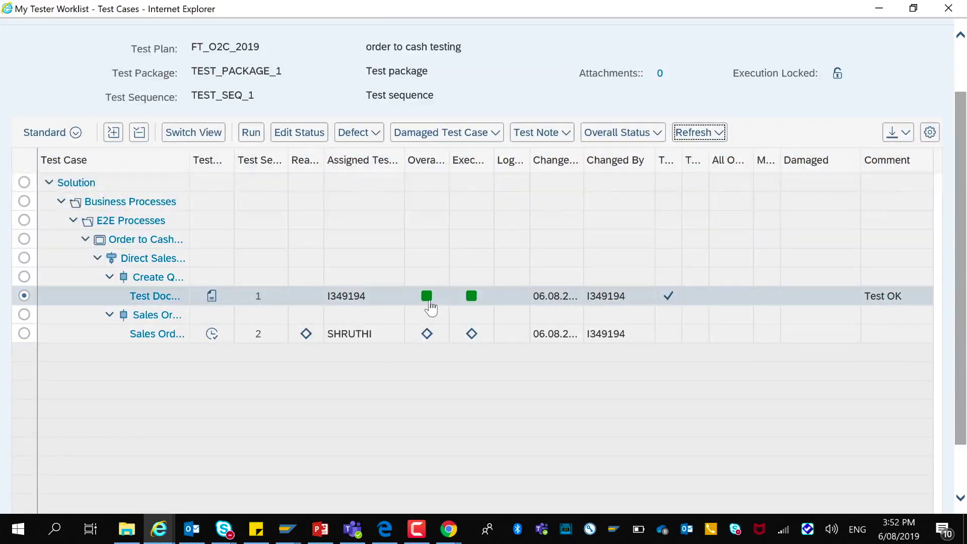
mouse_move(430, 306)
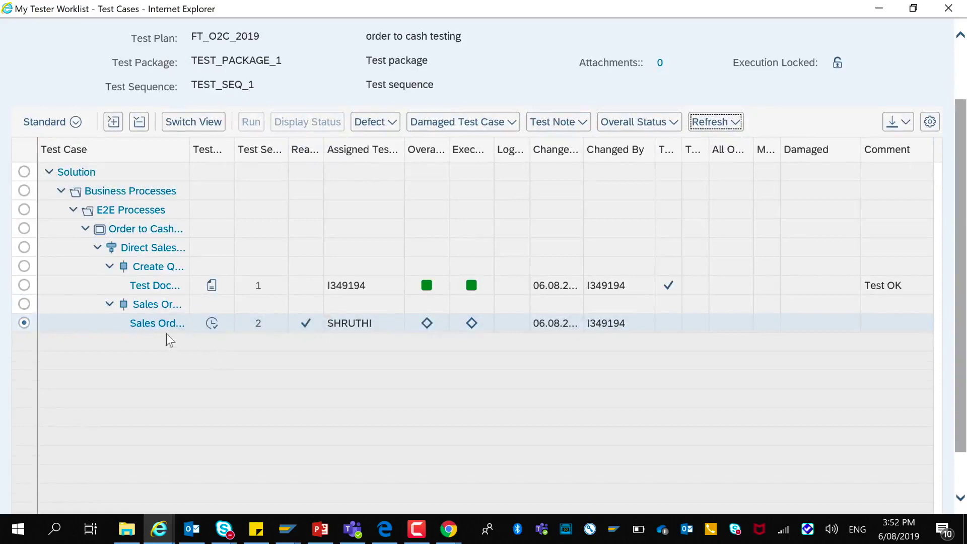
mouse_move(306, 332)
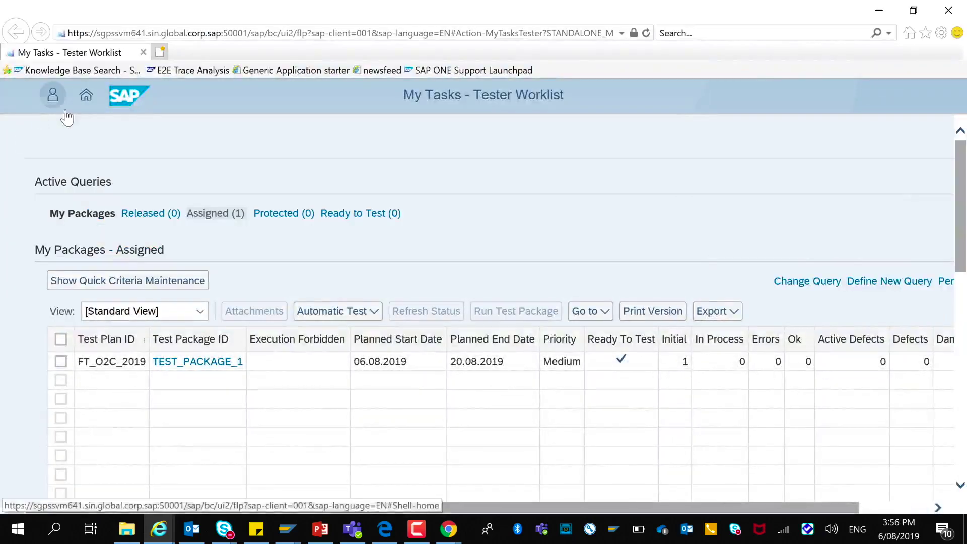
Step: Confirm the signed-in user in the Me Area and select TEST_PACKAGE_1
click(56, 102)
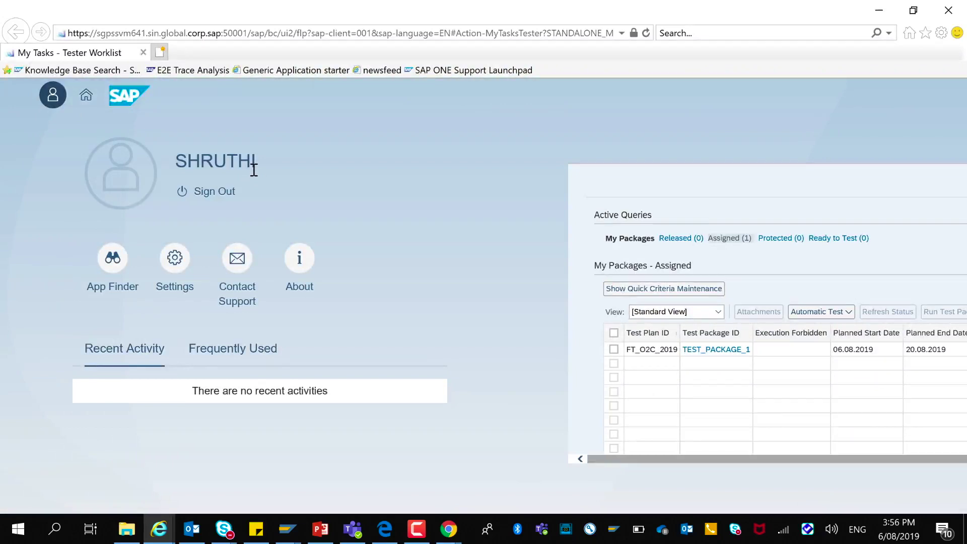
click(54, 101)
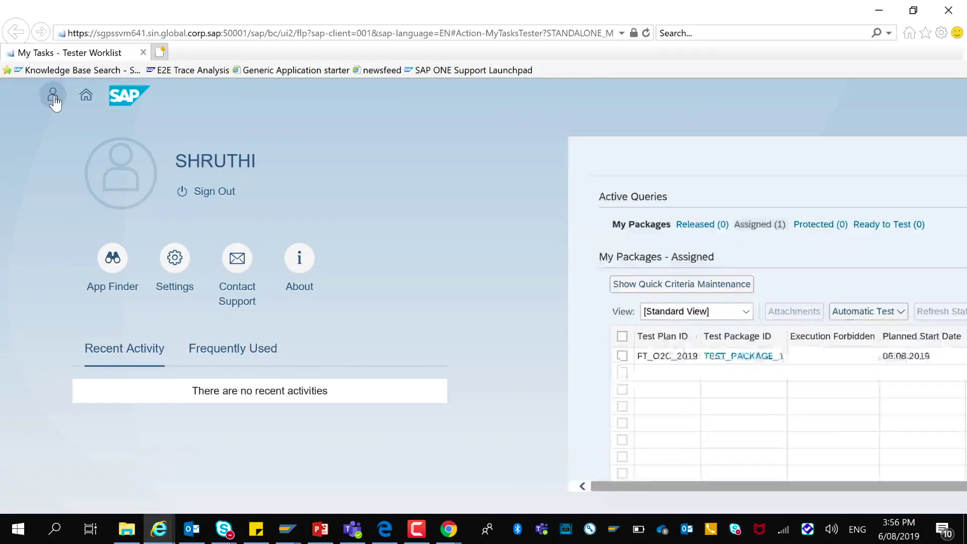
scroll(257, 259, down, 1)
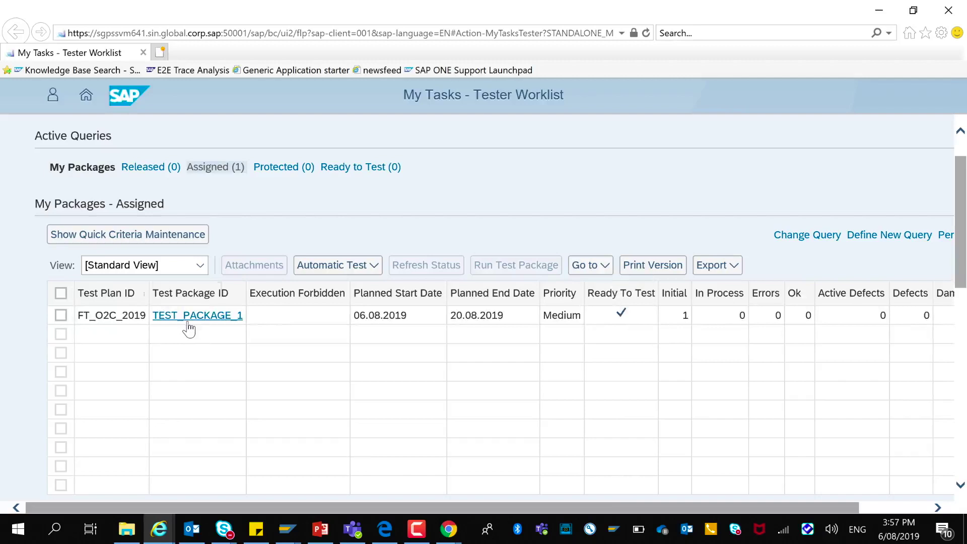
scroll(443, 216, down, 1)
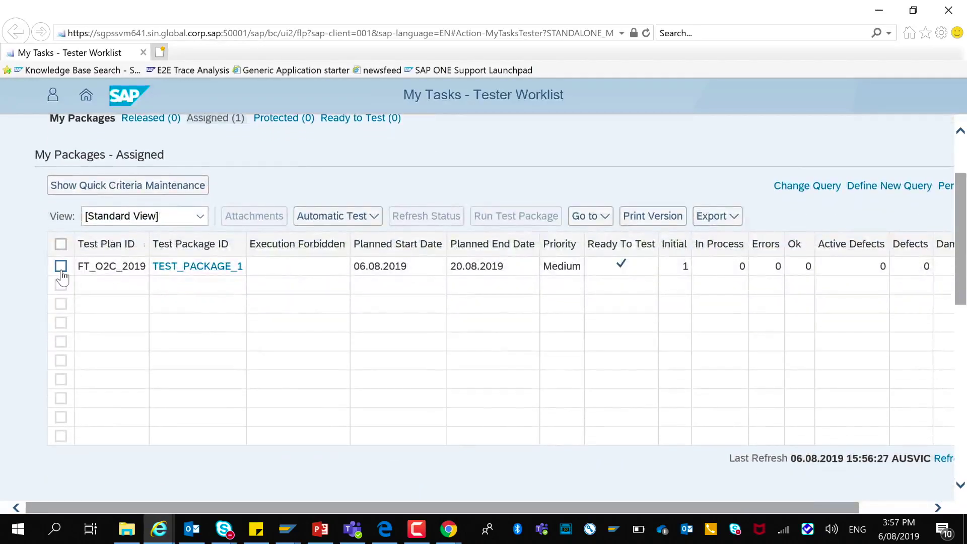
click(61, 266)
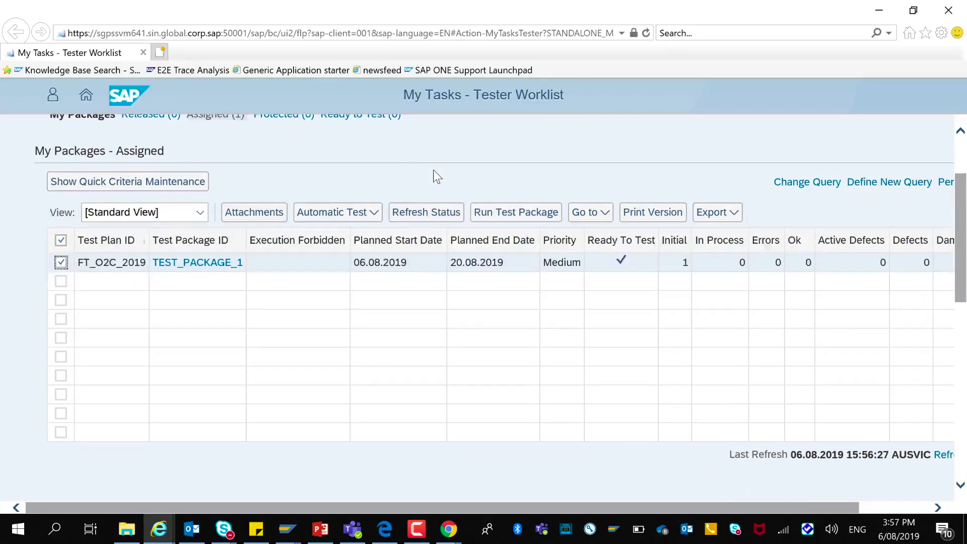
scroll(437, 177, down, 6)
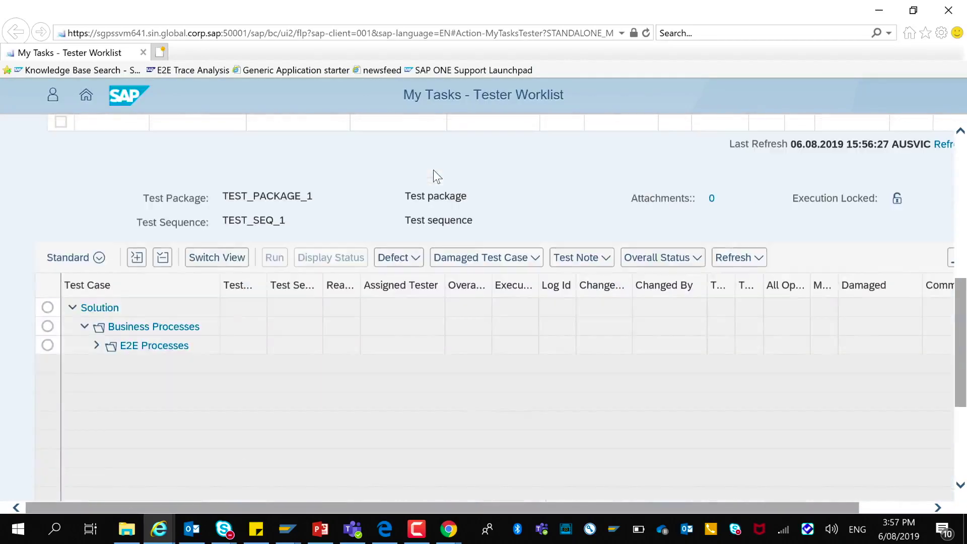
Step: Expand the full test-case tree from the Solution root
click(47, 307)
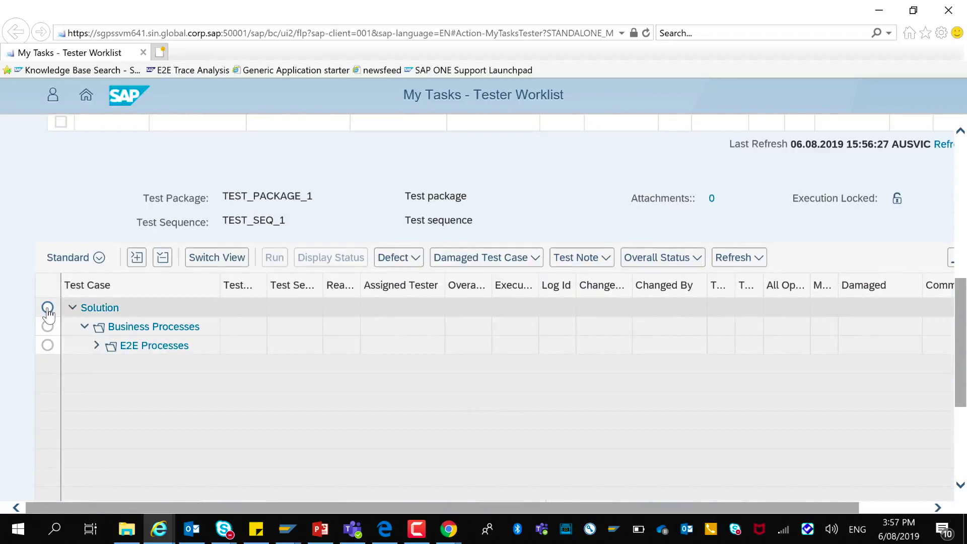
click(137, 258)
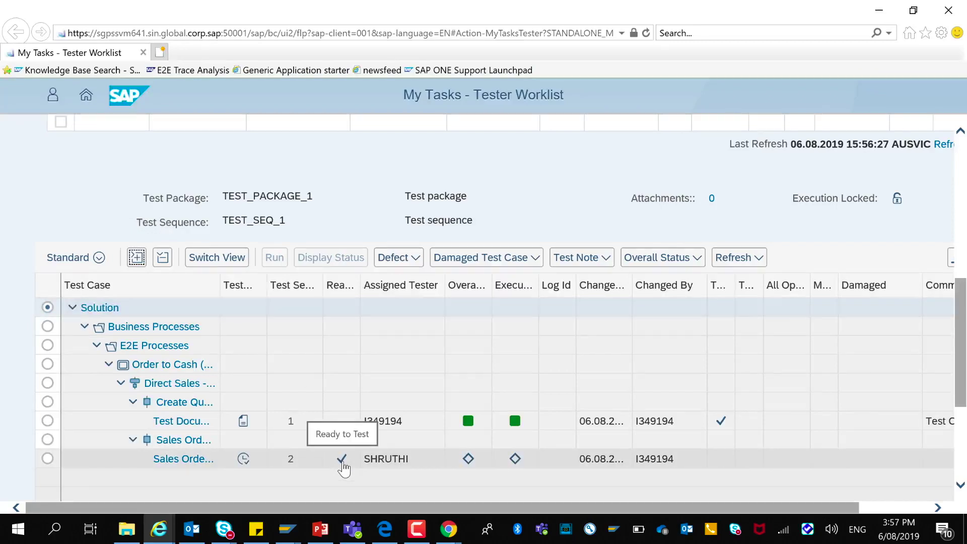
scroll(344, 469, up, 1)
scroll(344, 468, up, 6)
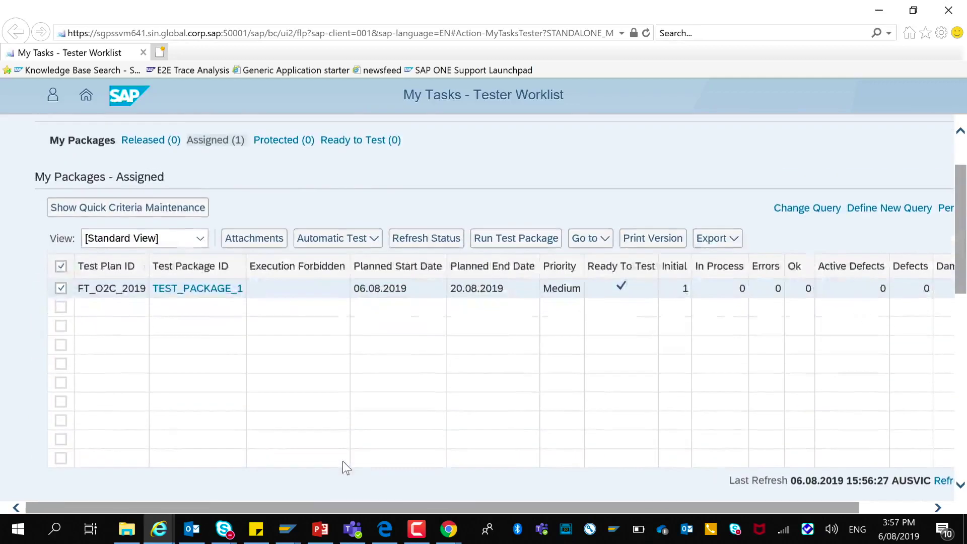
scroll(346, 445, down, 7)
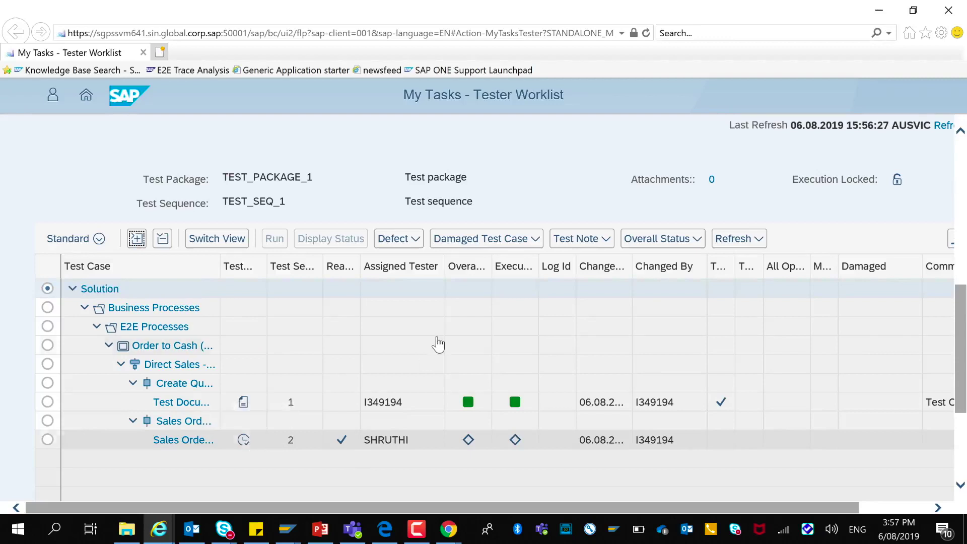
scroll(437, 342, up, 7)
Step: Run the Sales Order test case through the automatic test execution options
click(377, 272)
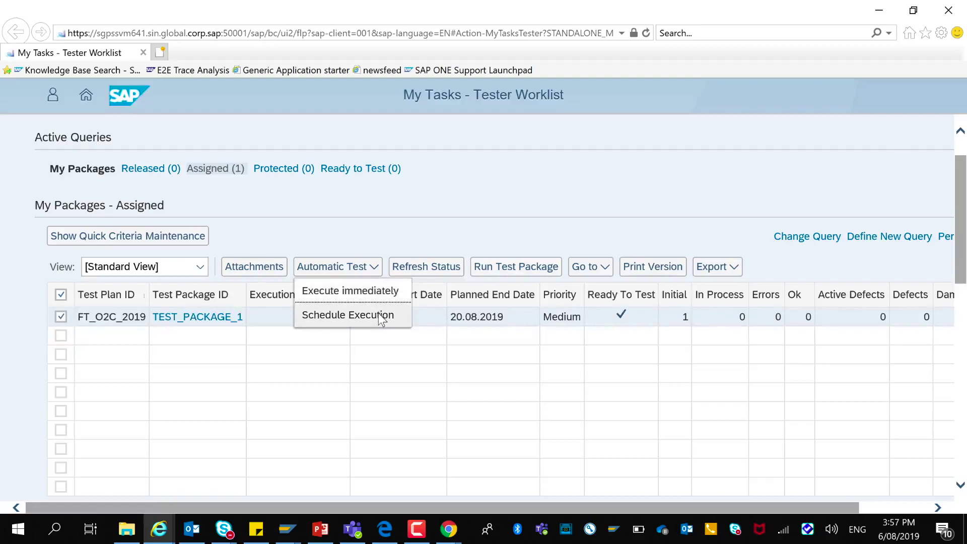
click(452, 207)
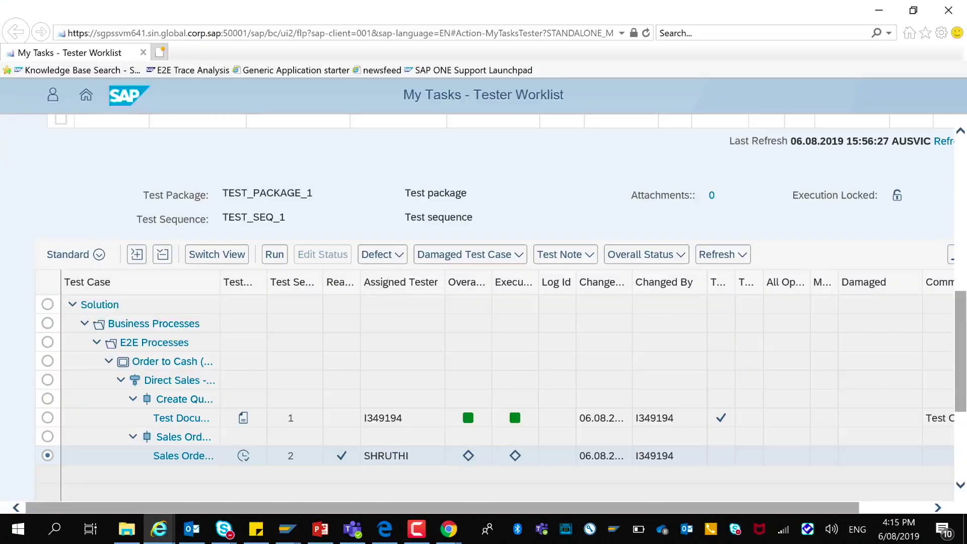
click(273, 261)
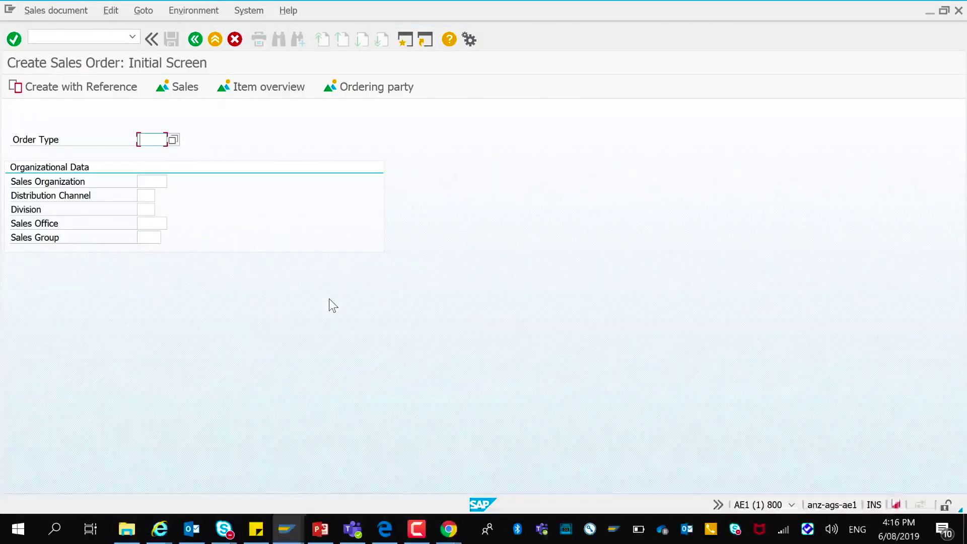
Step: Try creating a sales order from quotation 20000121, cancel after the error, and review the FAILED report
key(F5)
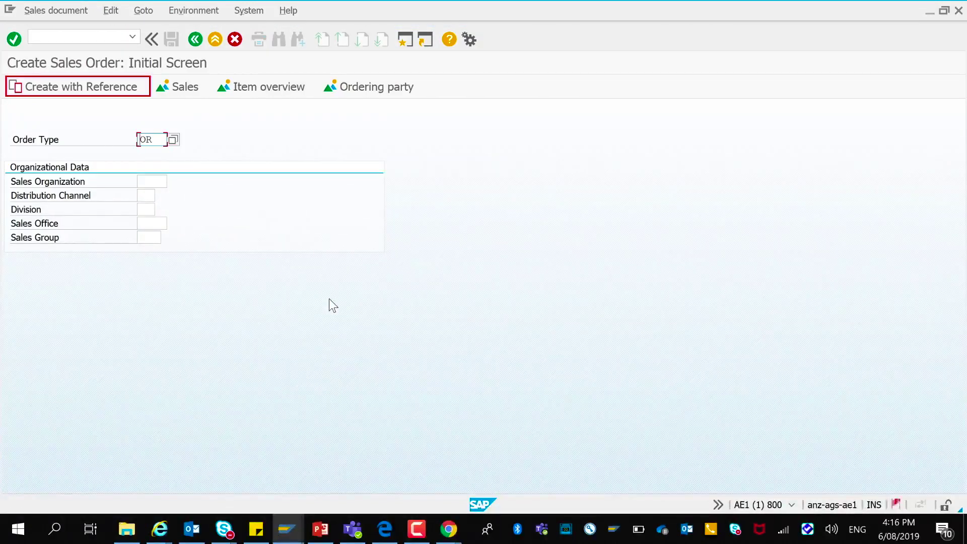
text(20000121)
key(Return)
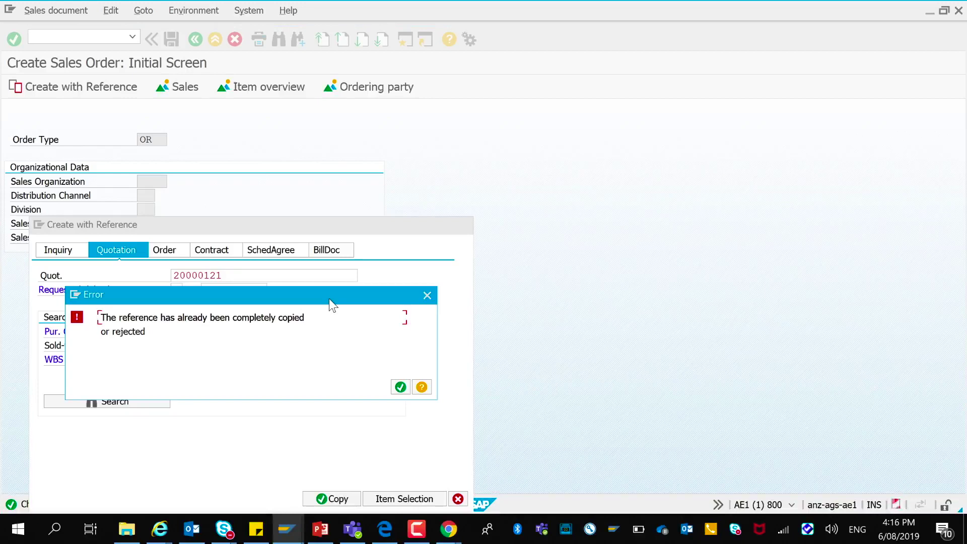
click(399, 387)
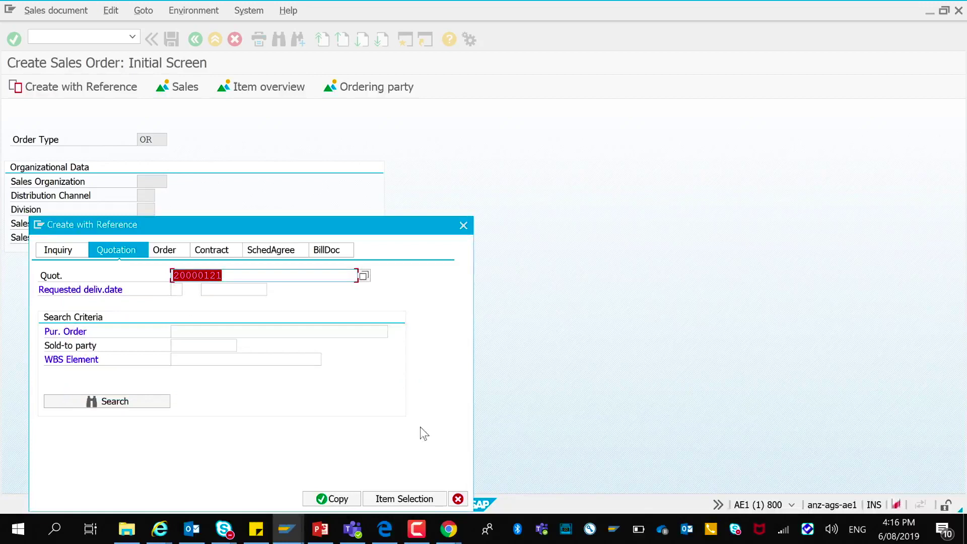
click(458, 498)
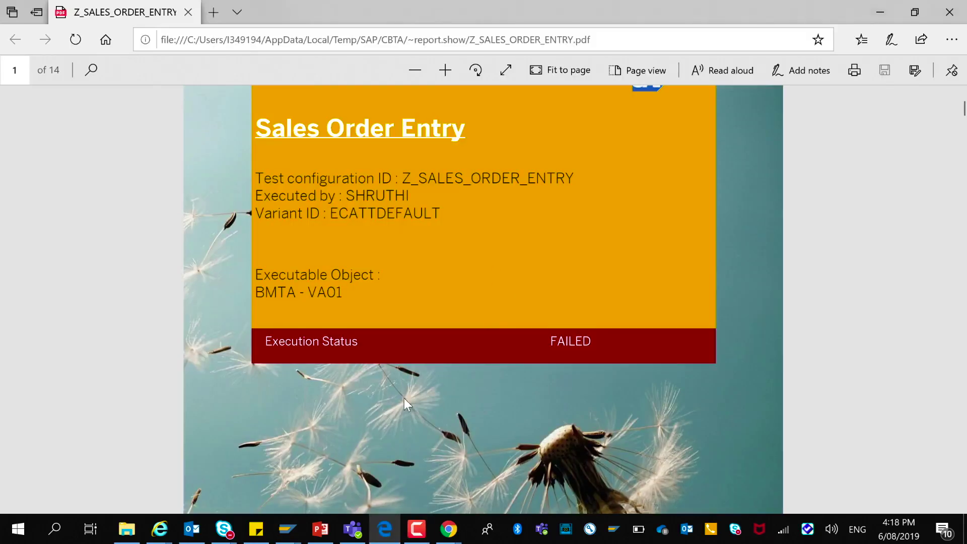
scroll(506, 333, up, 1)
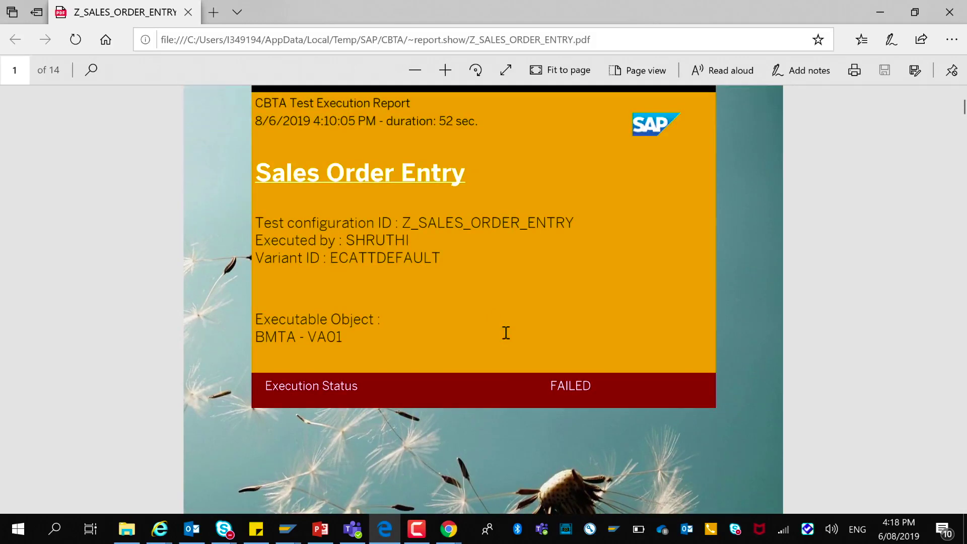
scroll(506, 333, down, 2)
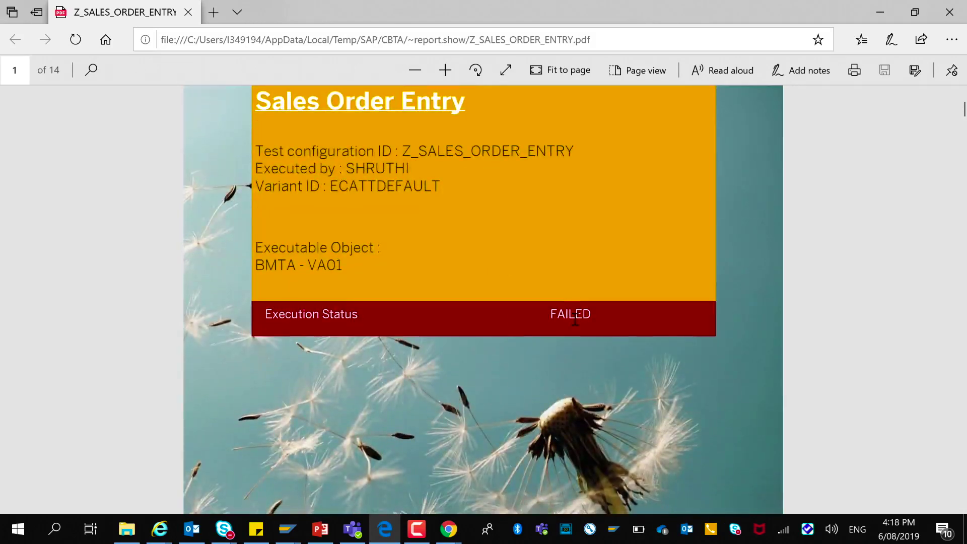
Step: Refresh all test cases to show the Sales Order execution error, then open its Defect options
key(alt+Tab)
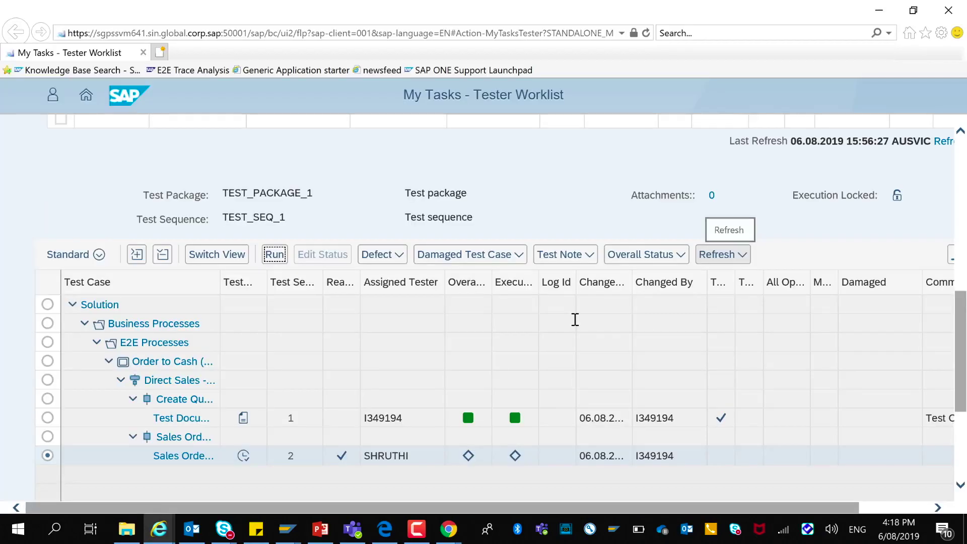
click(742, 256)
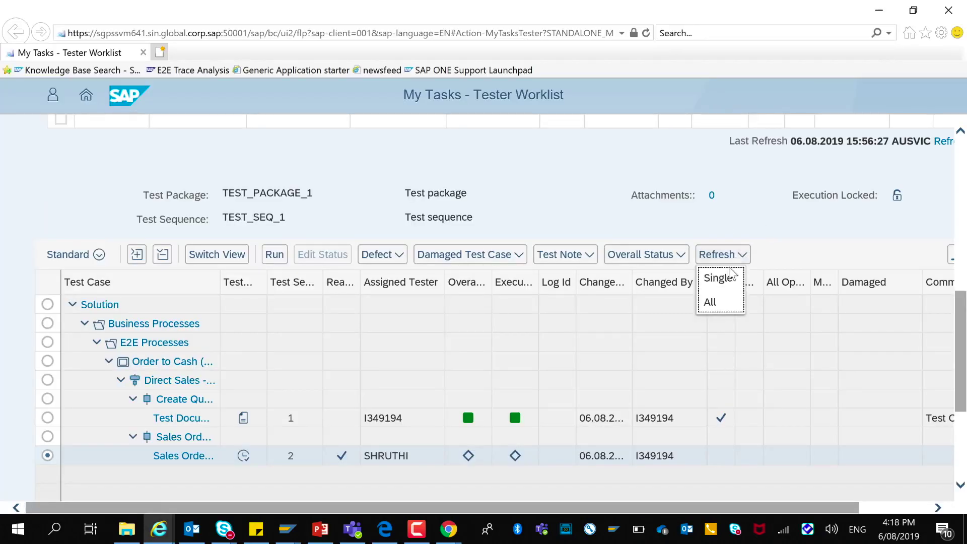
click(720, 298)
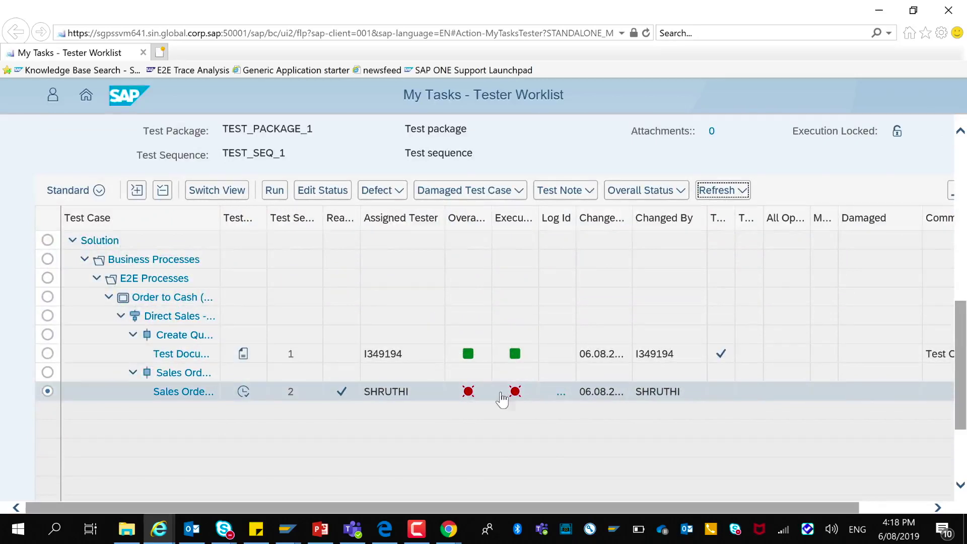
mouse_move(520, 399)
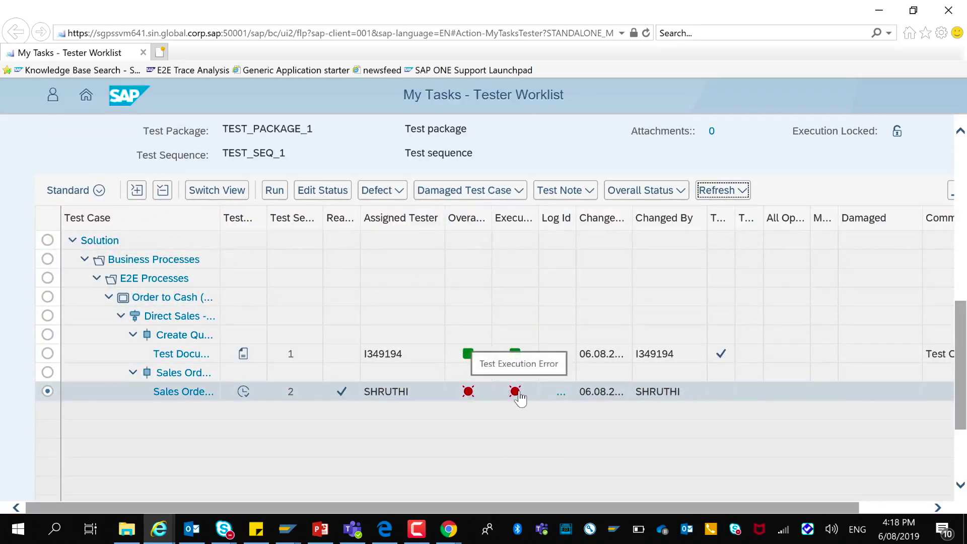
scroll(518, 399, up, 1)
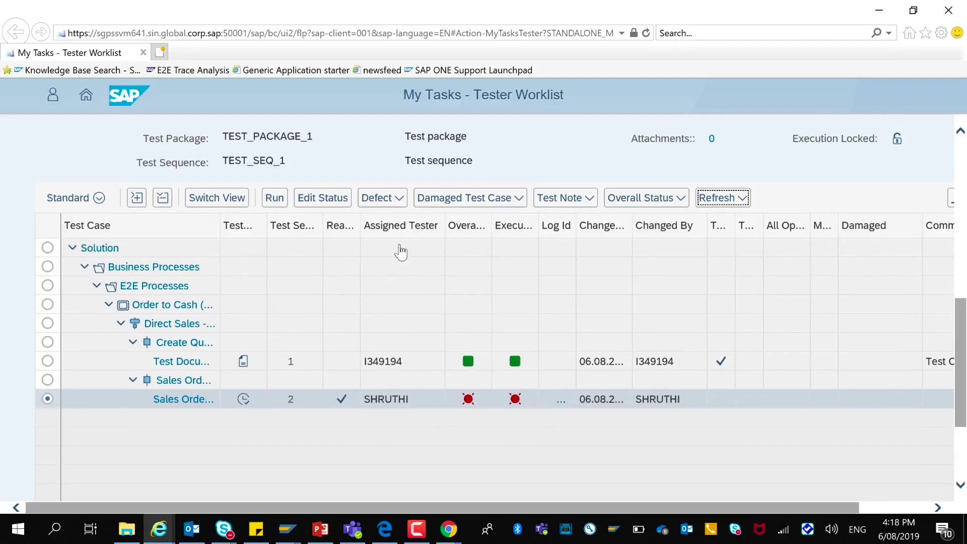
click(400, 199)
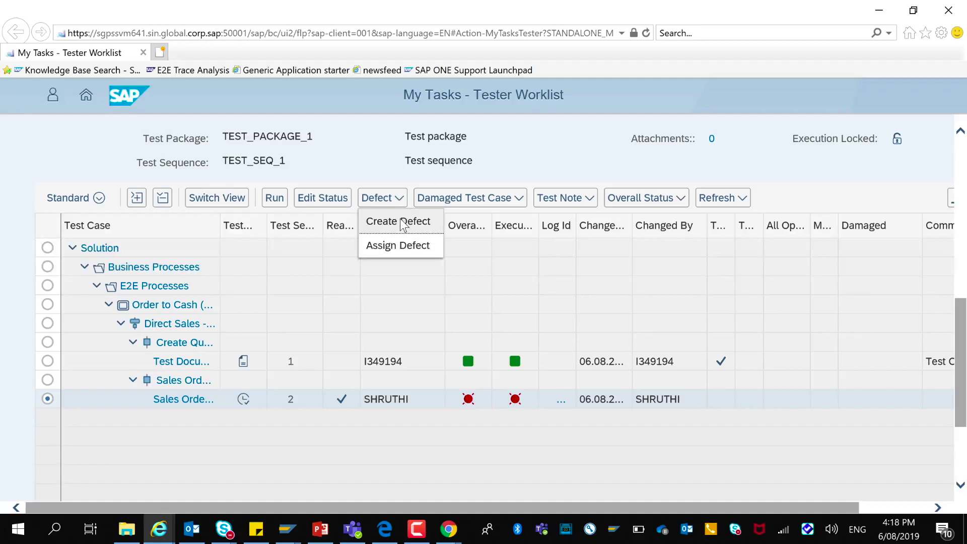
Step: Create a Defect (S1DM) for the failed test case with description 'test failed'
click(403, 222)
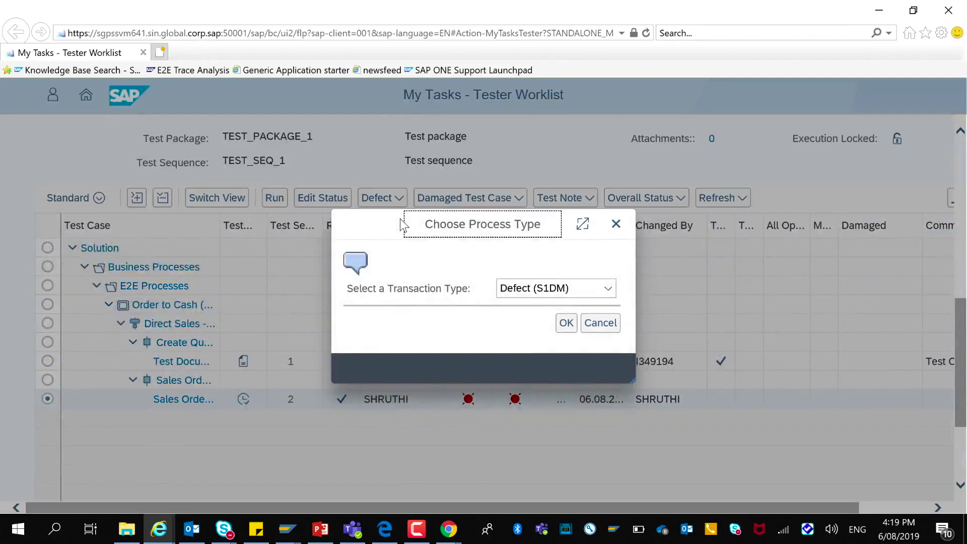
click(566, 323)
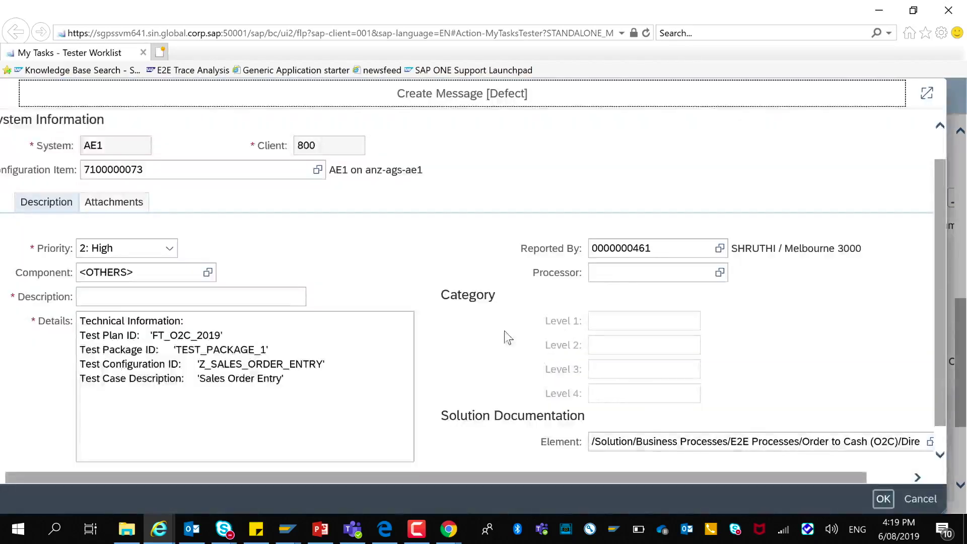
click(283, 301)
click(283, 301)
text(test failed)
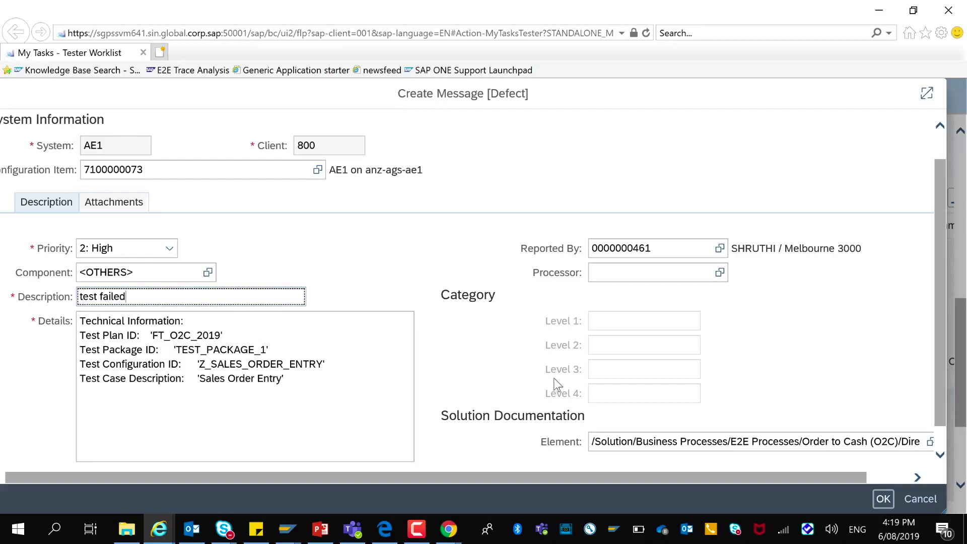
Step: Check the defect's attachments, then save and submit the new defect
scroll(555, 385, down, 1)
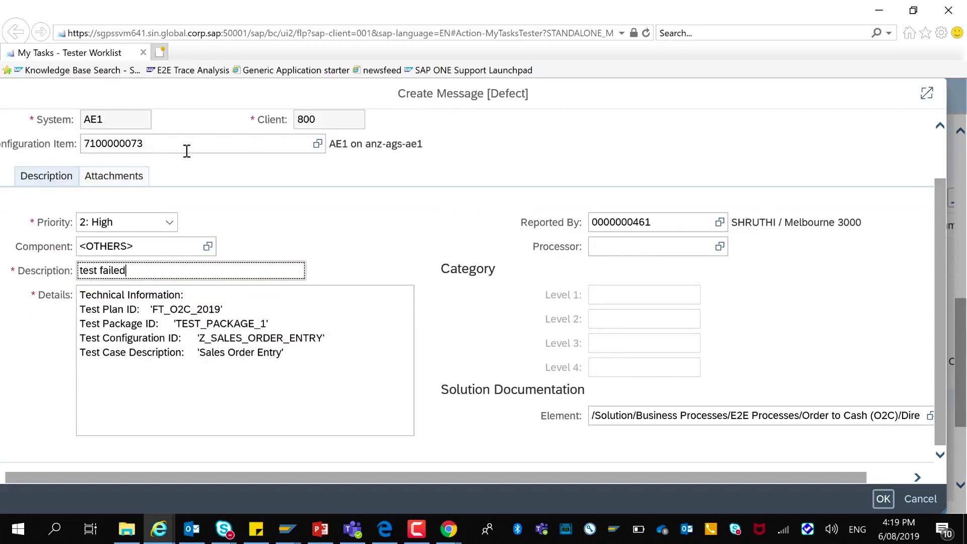
click(121, 180)
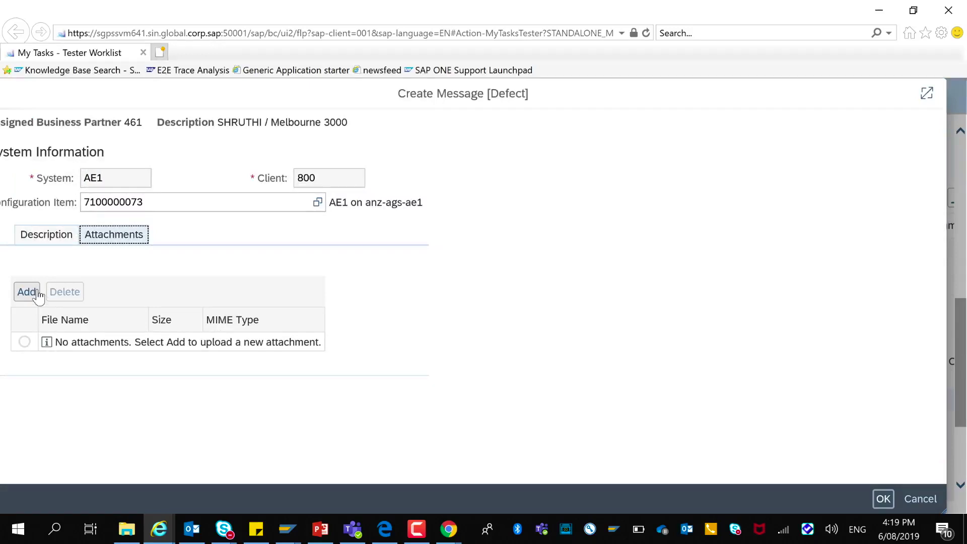
click(63, 240)
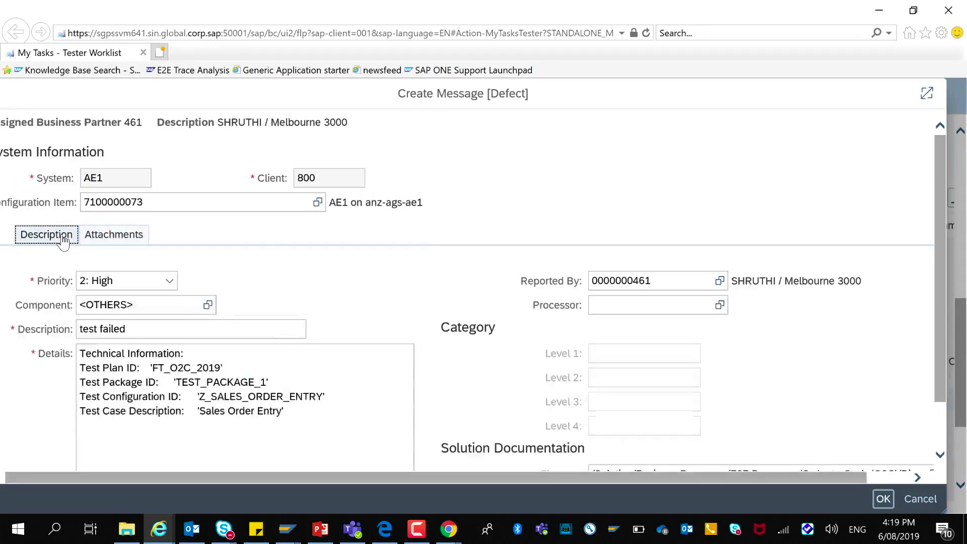
scroll(476, 372, down, 1)
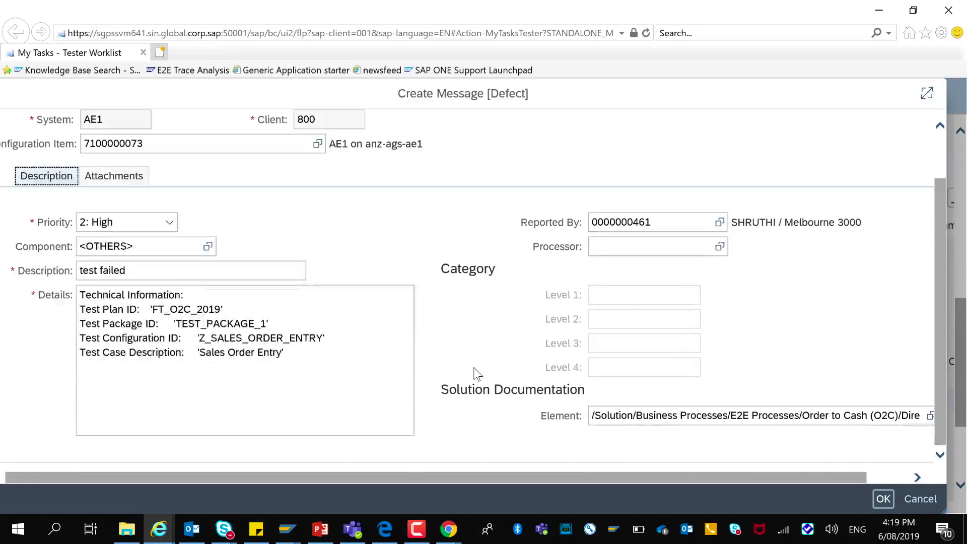
click(884, 501)
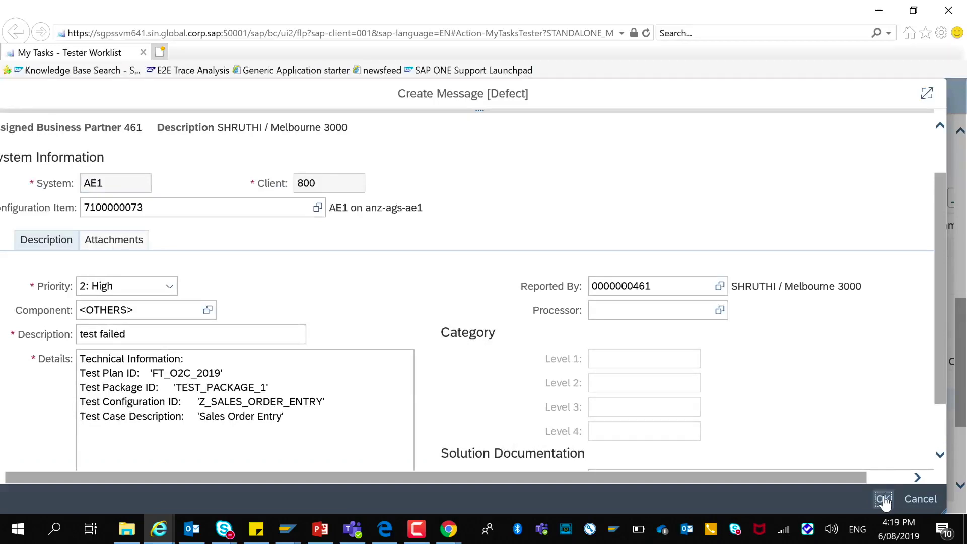
click(885, 501)
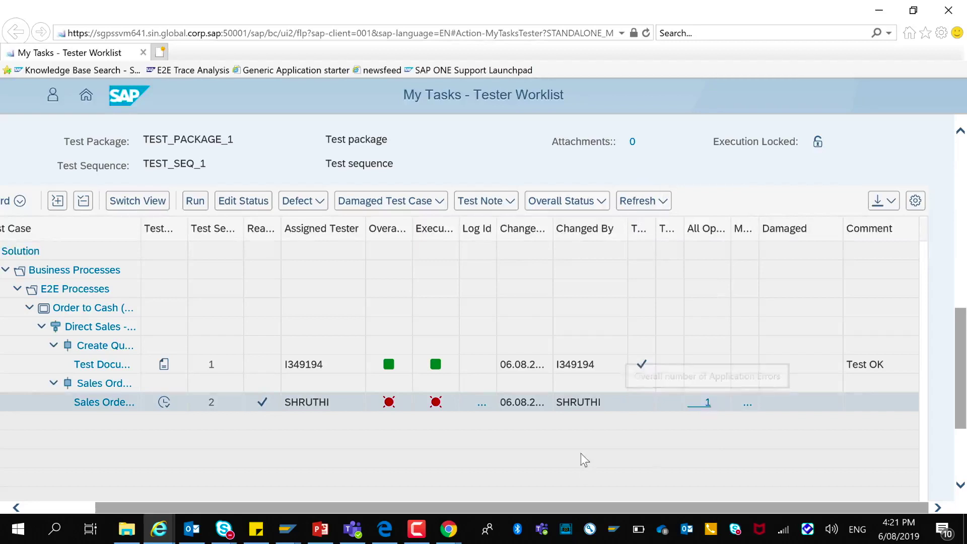
Step: Verify the All Open defects count of 1, then scroll back up to My Packages
scroll(617, 437, left, 3)
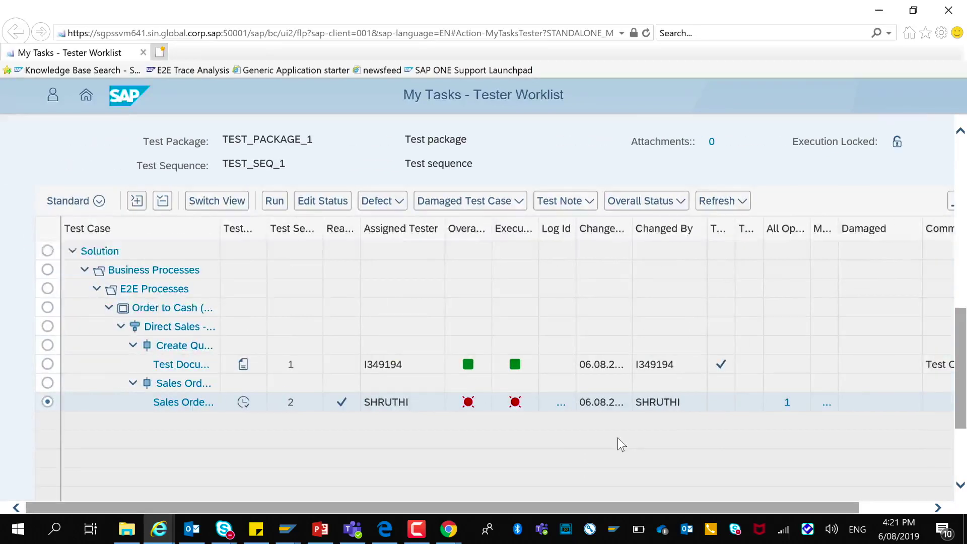
scroll(617, 437, up, 7)
scroll(617, 437, up, 1)
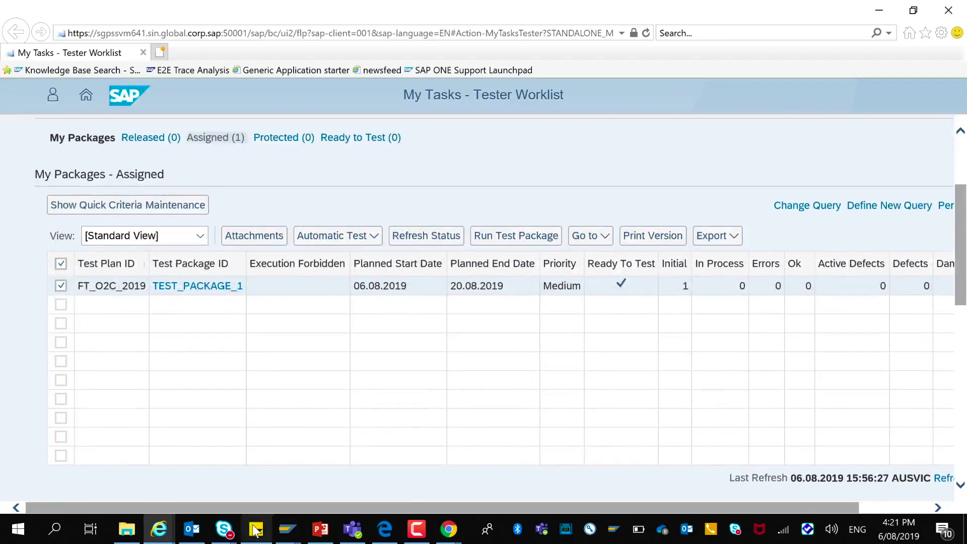
mouse_move(175, 531)
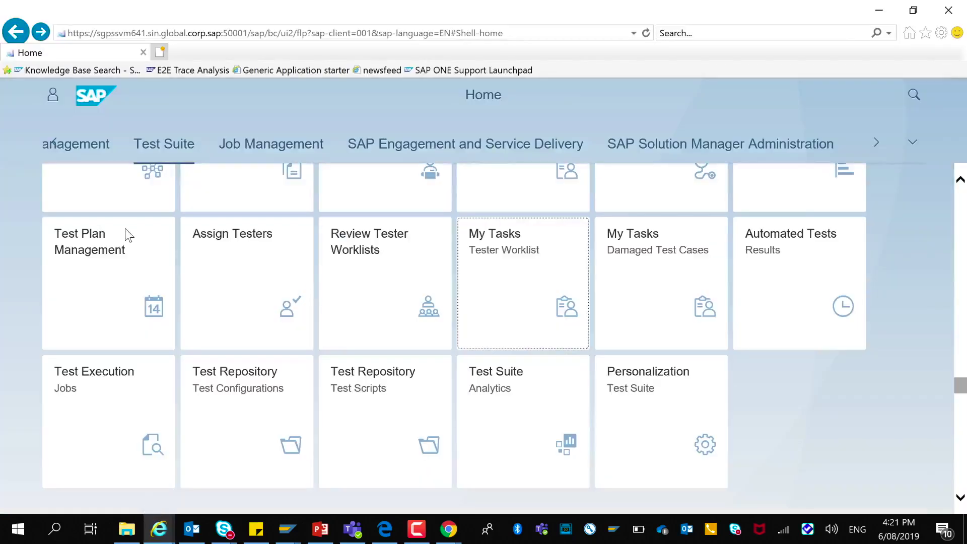
Step: Open the Test Suite Overview app from the Test Suite tile group
scroll(135, 284, up, 10)
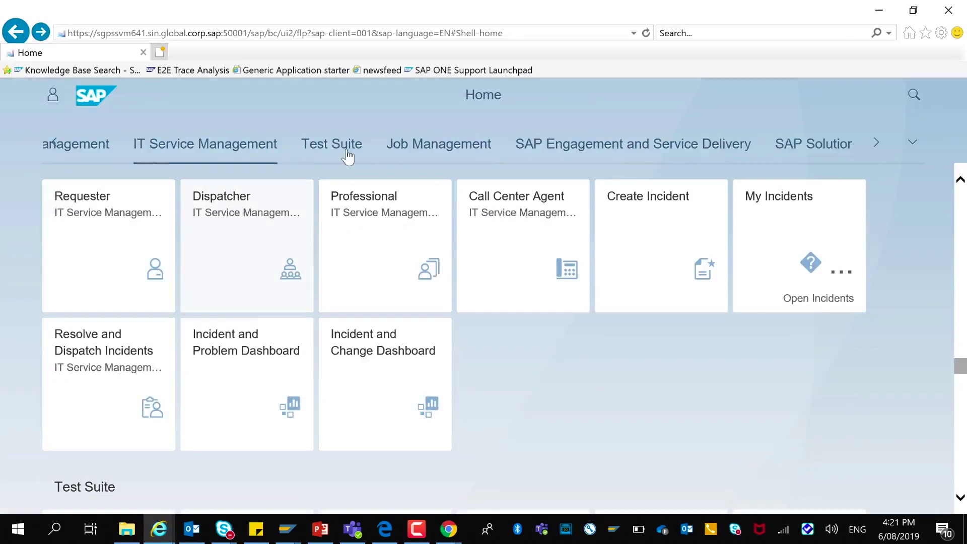
scroll(151, 272, down, 6)
click(100, 245)
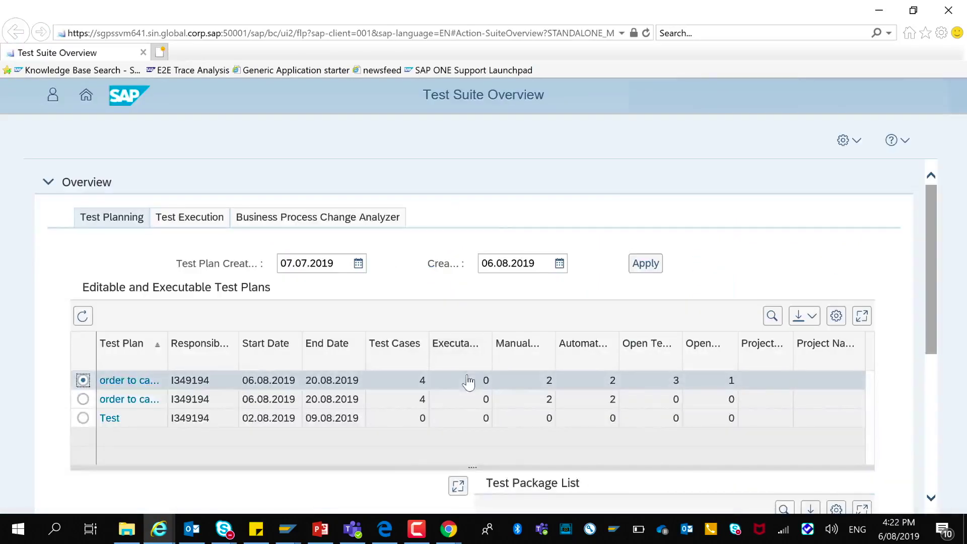
Step: Review the Test Planning table, pie chart and Test Package List, then show Test Execution figures
scroll(592, 207, down, 1)
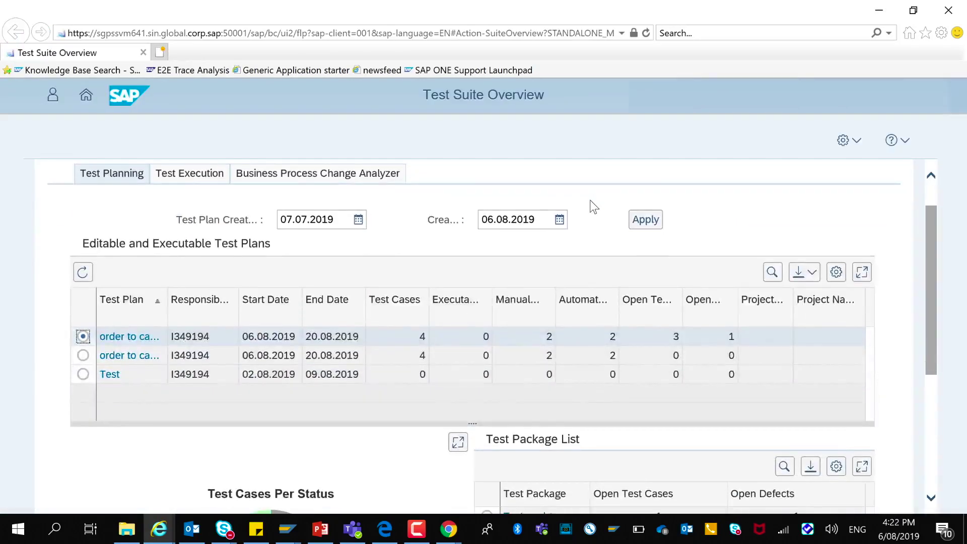
scroll(593, 207, down, 1)
scroll(592, 207, up, 1)
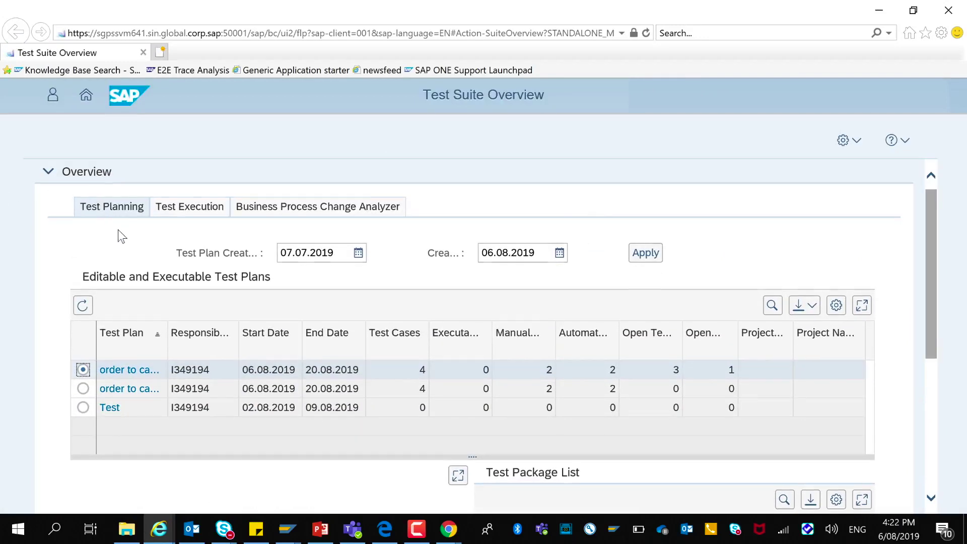
scroll(118, 230, down, 5)
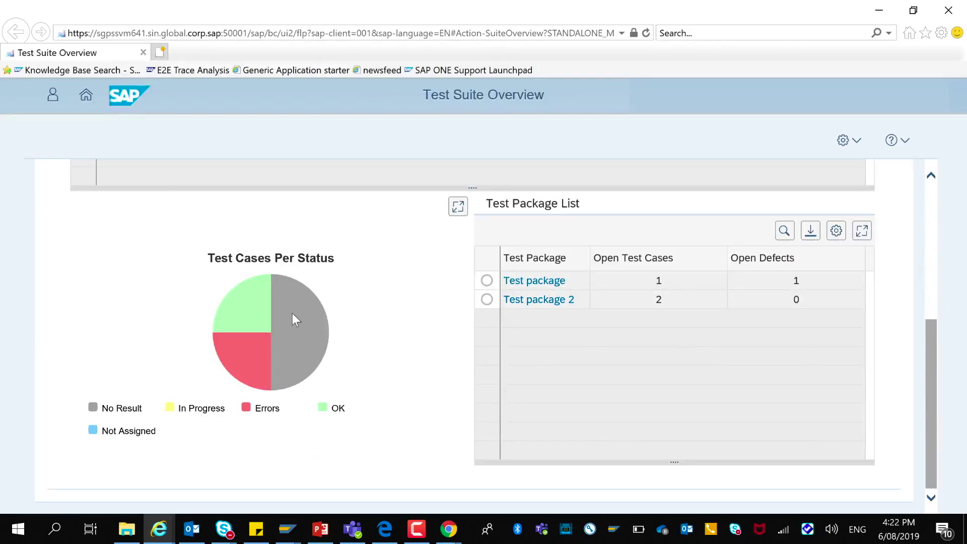
scroll(434, 330, up, 5)
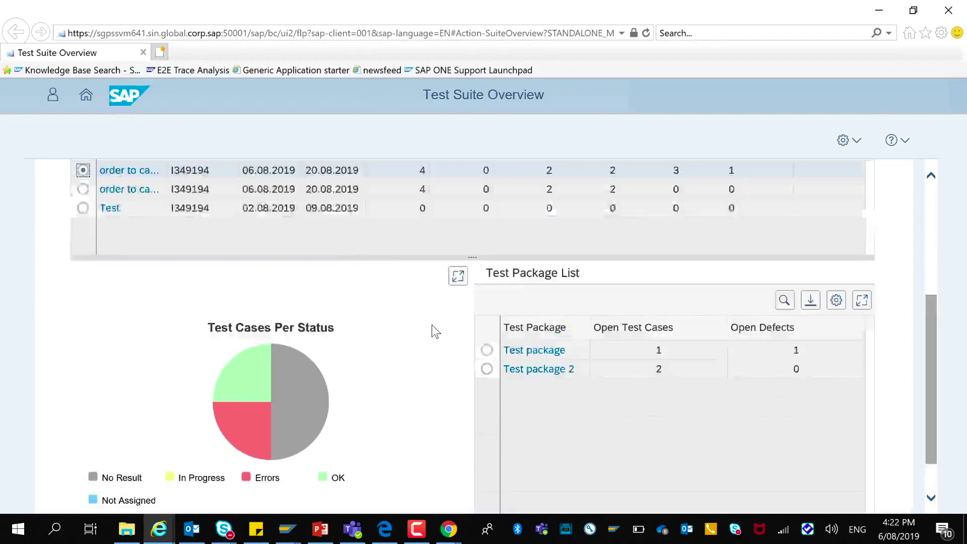
click(200, 212)
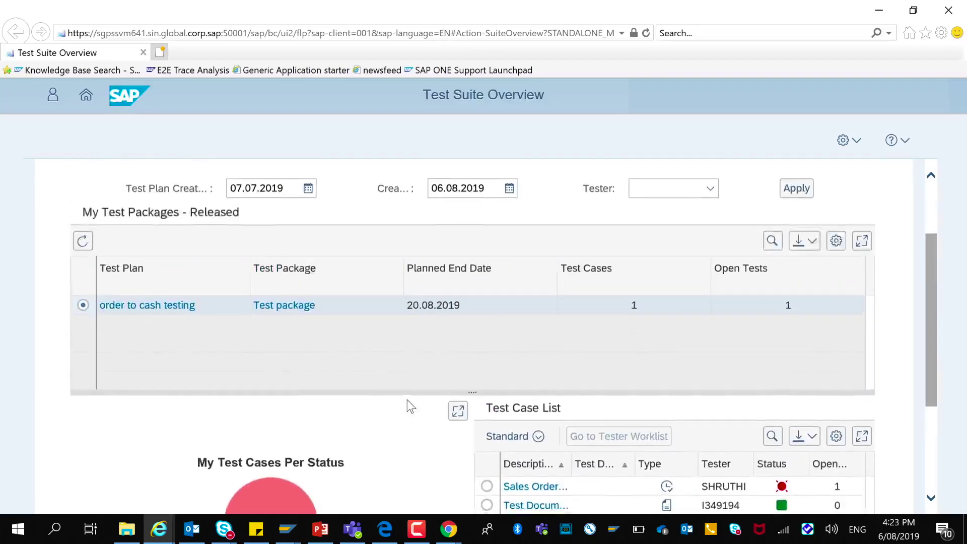
Step: Review My Test Cases Per Status and the Test Case List, with Sales Order under Errors
scroll(406, 400, down, 5)
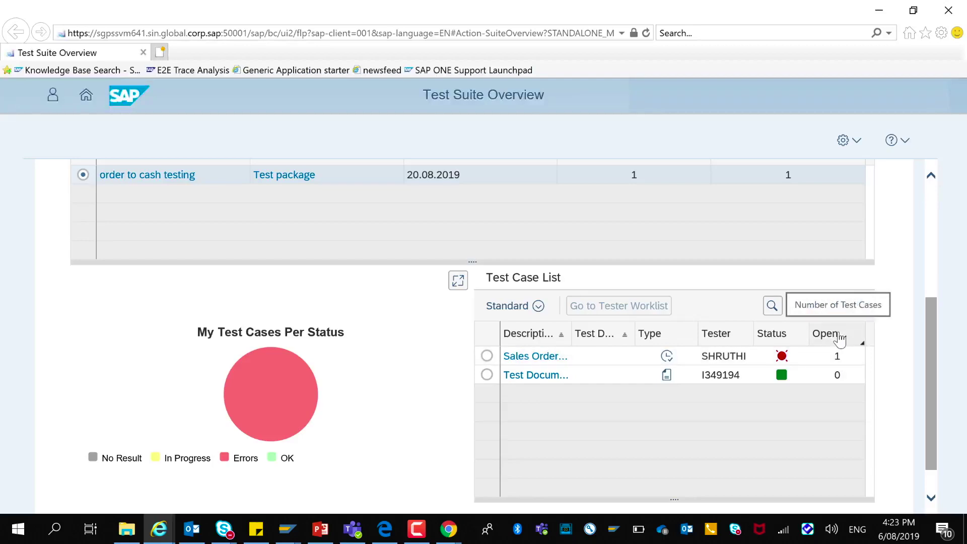
scroll(886, 363, up, 3)
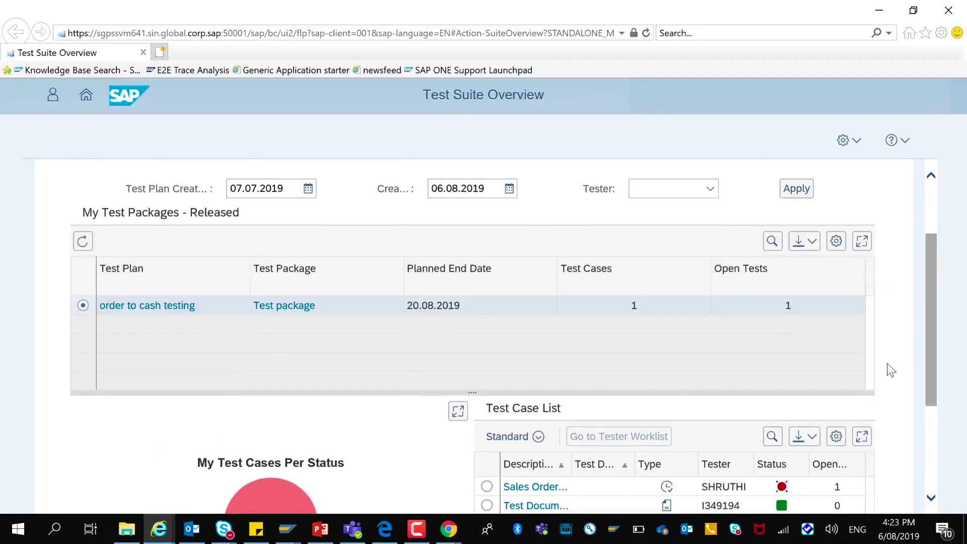